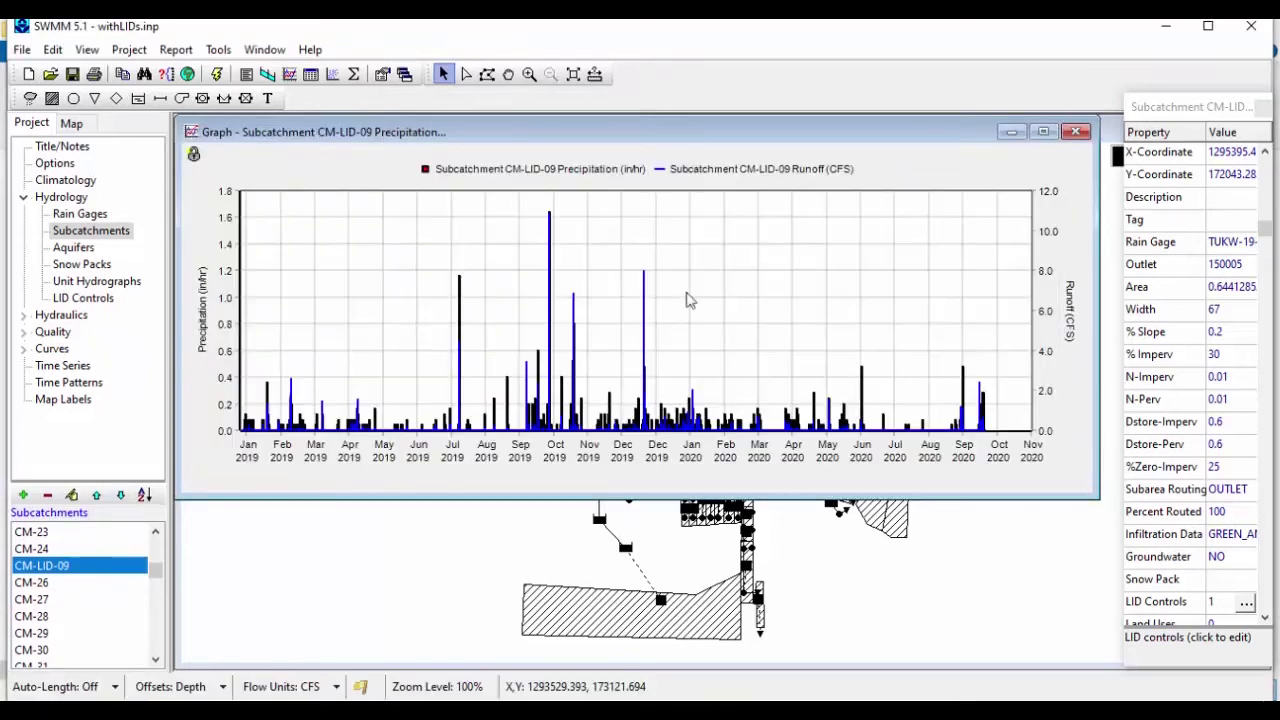
- Open the LID controls of subcatchment CM-LID-09 and bring up its Bioswale entry for editing
click(54, 50)
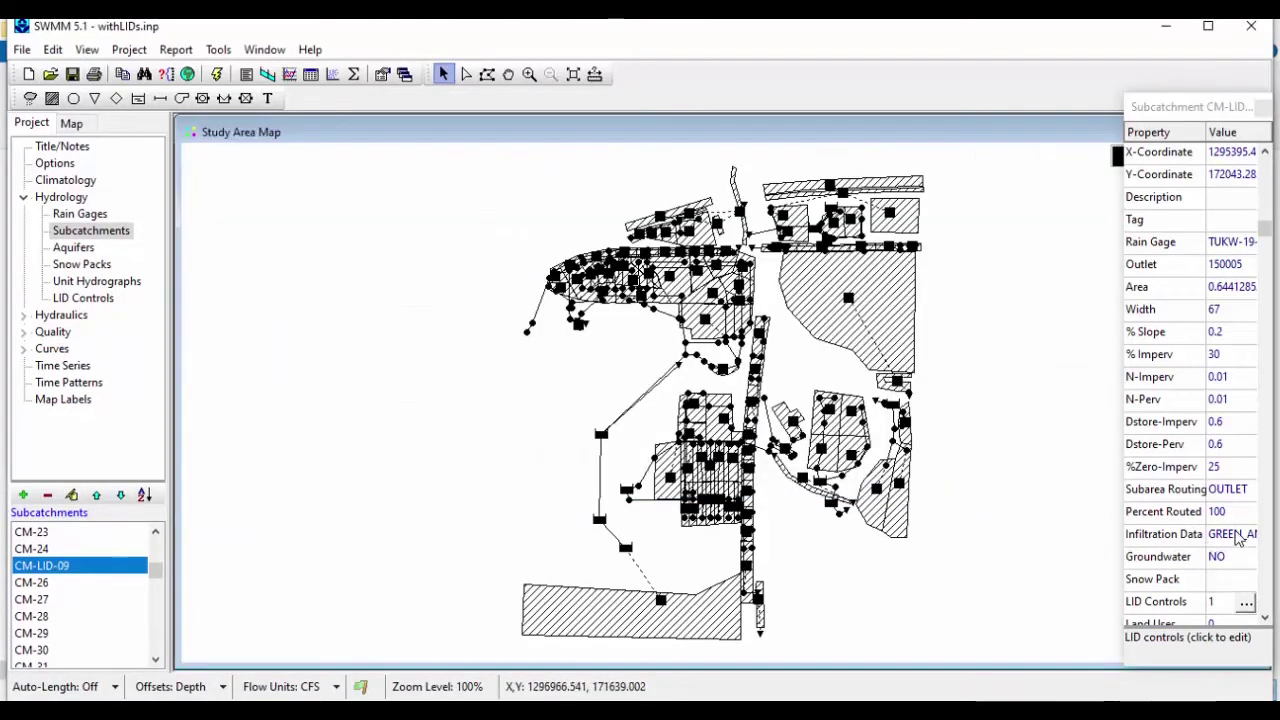
click(1242, 604)
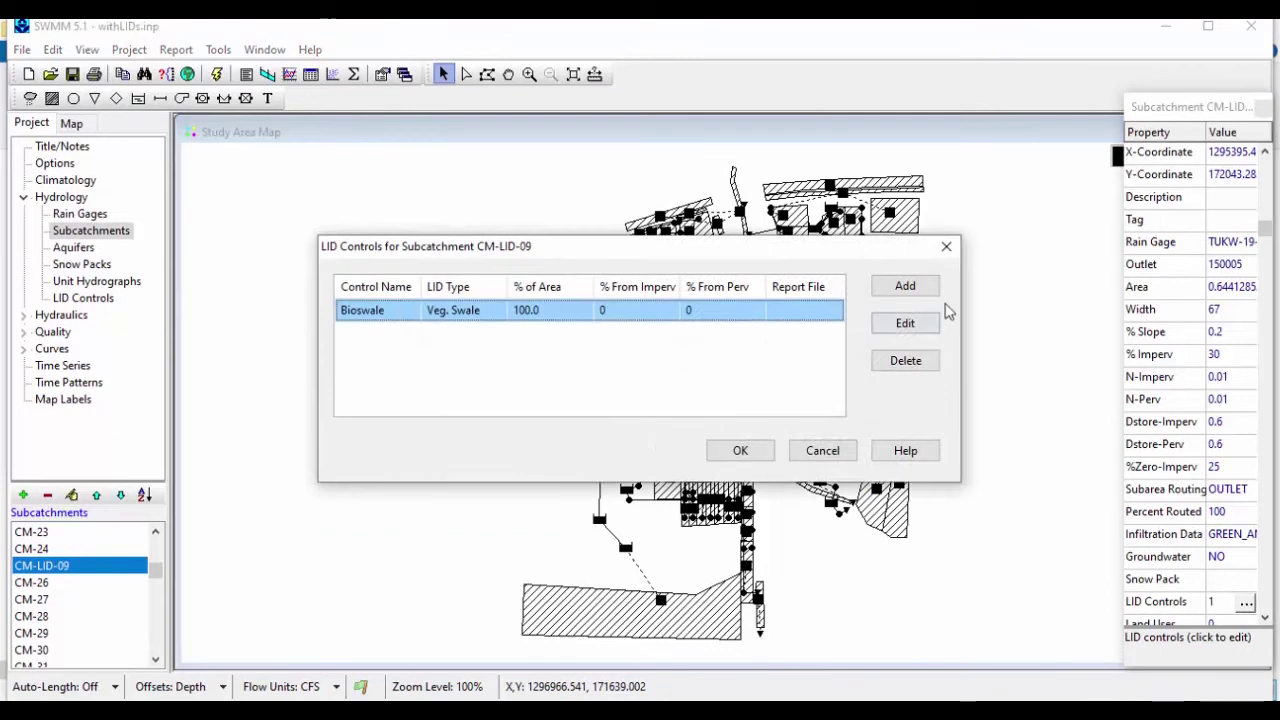
click(903, 330)
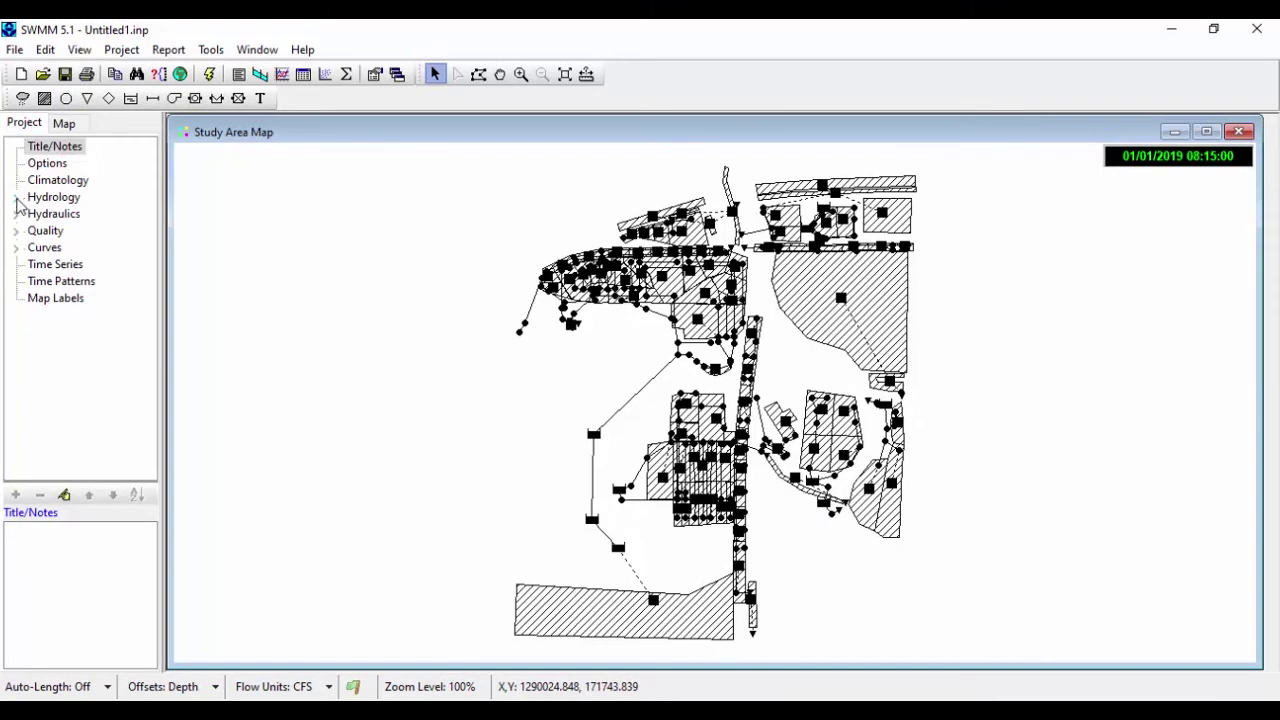
- List the project's rain gages under Hydrology and select the TUKW-19-20-15min-980-Storm gage
click(16, 199)
click(72, 215)
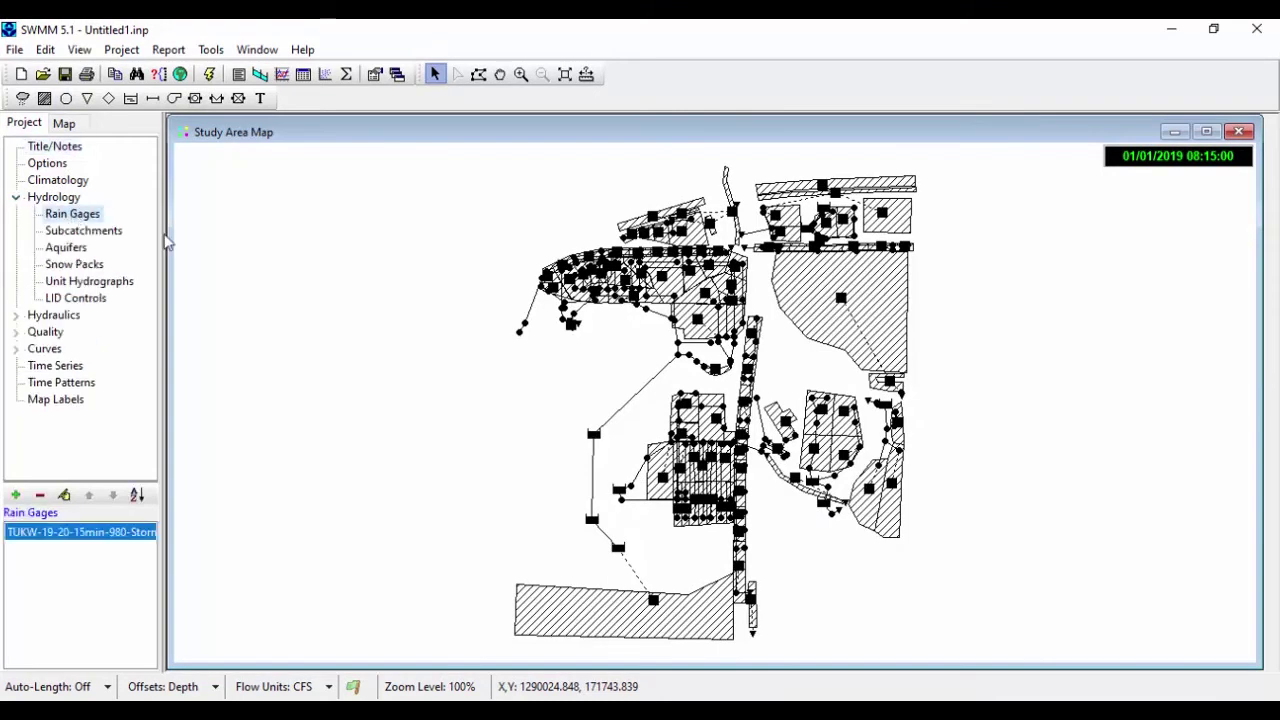
click(79, 536)
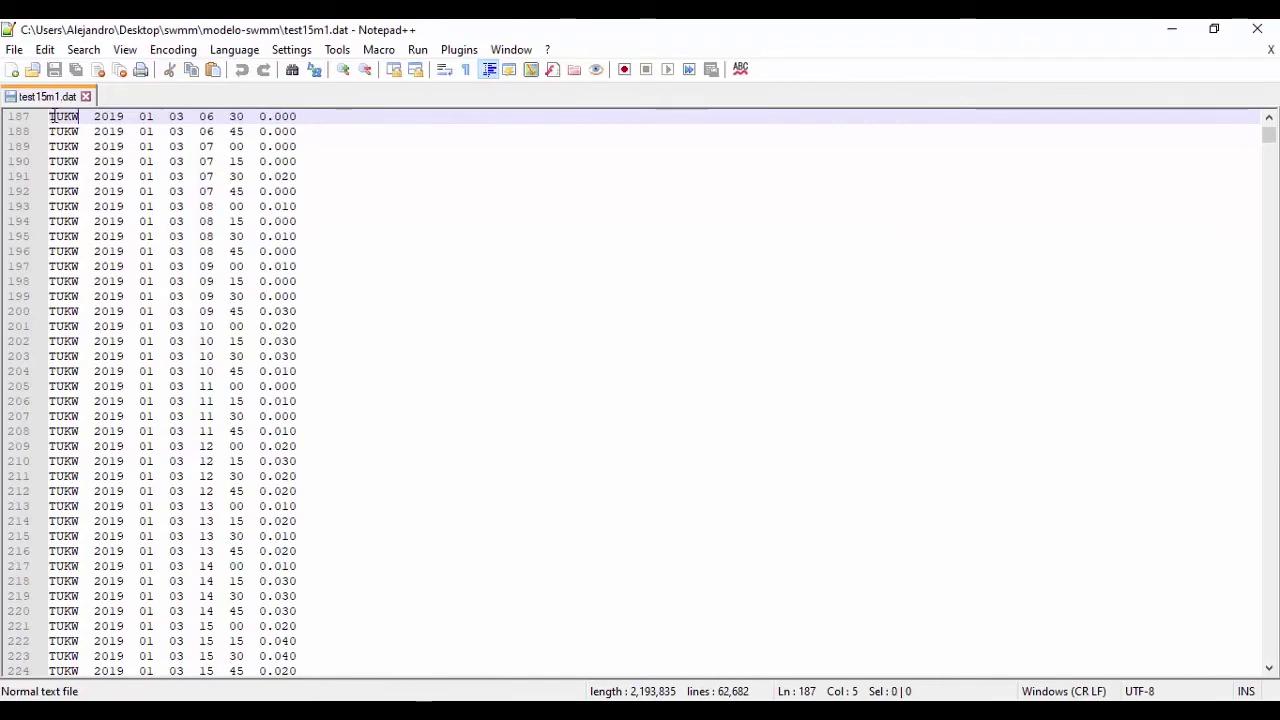
- Examine the station, date and minute columns of the rainfall records in test15m1.dat in Notepad++
drag(80, 116, 46, 116)
click(110, 116)
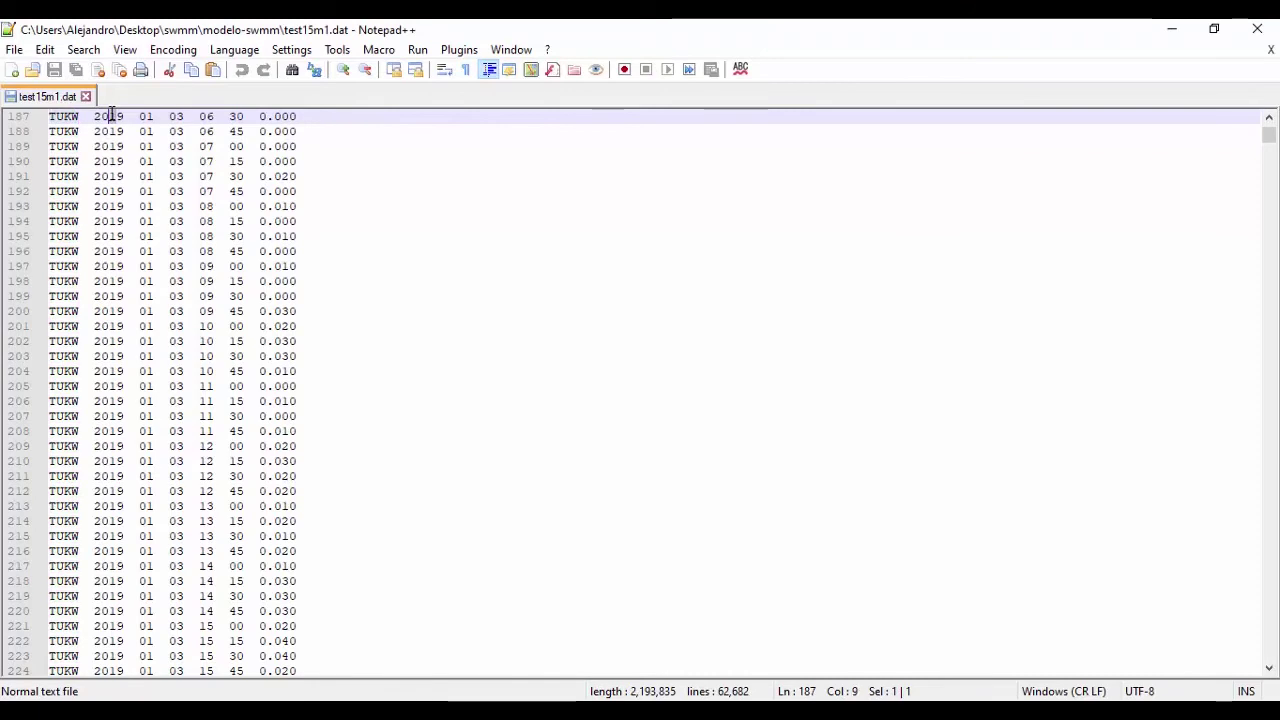
click(139, 116)
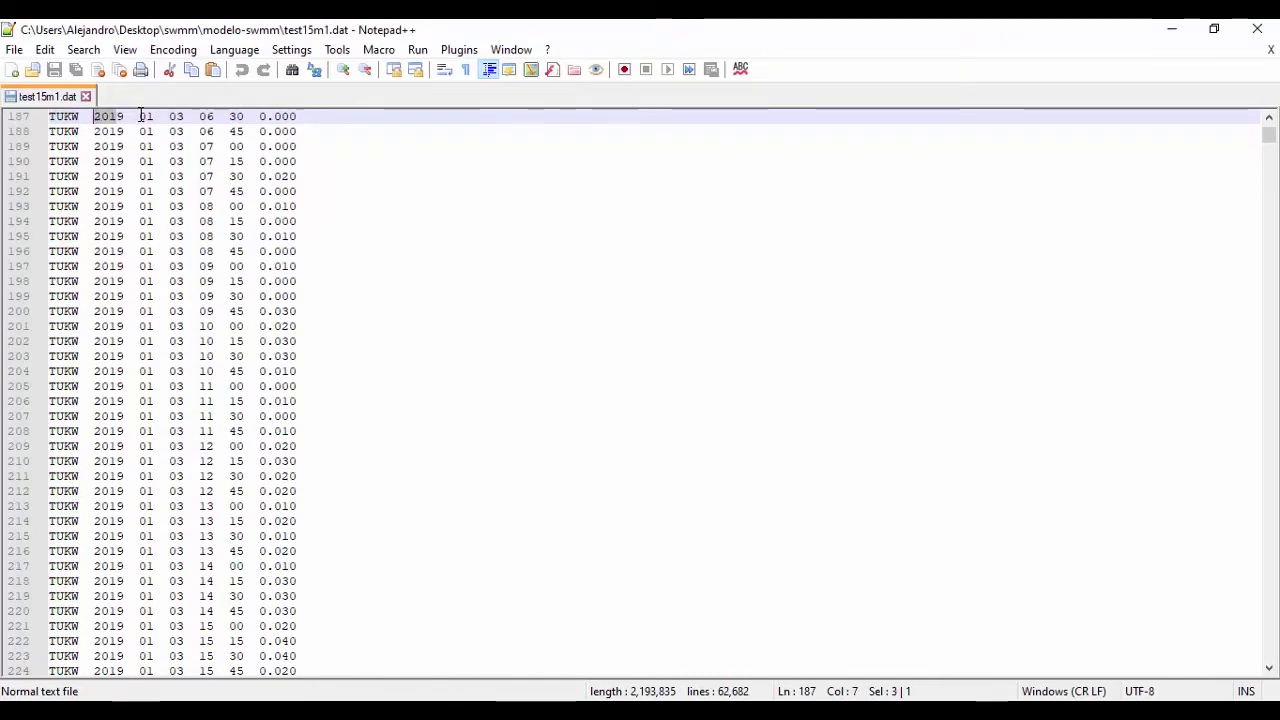
double_click(244, 117)
drag(230, 131, 236, 131)
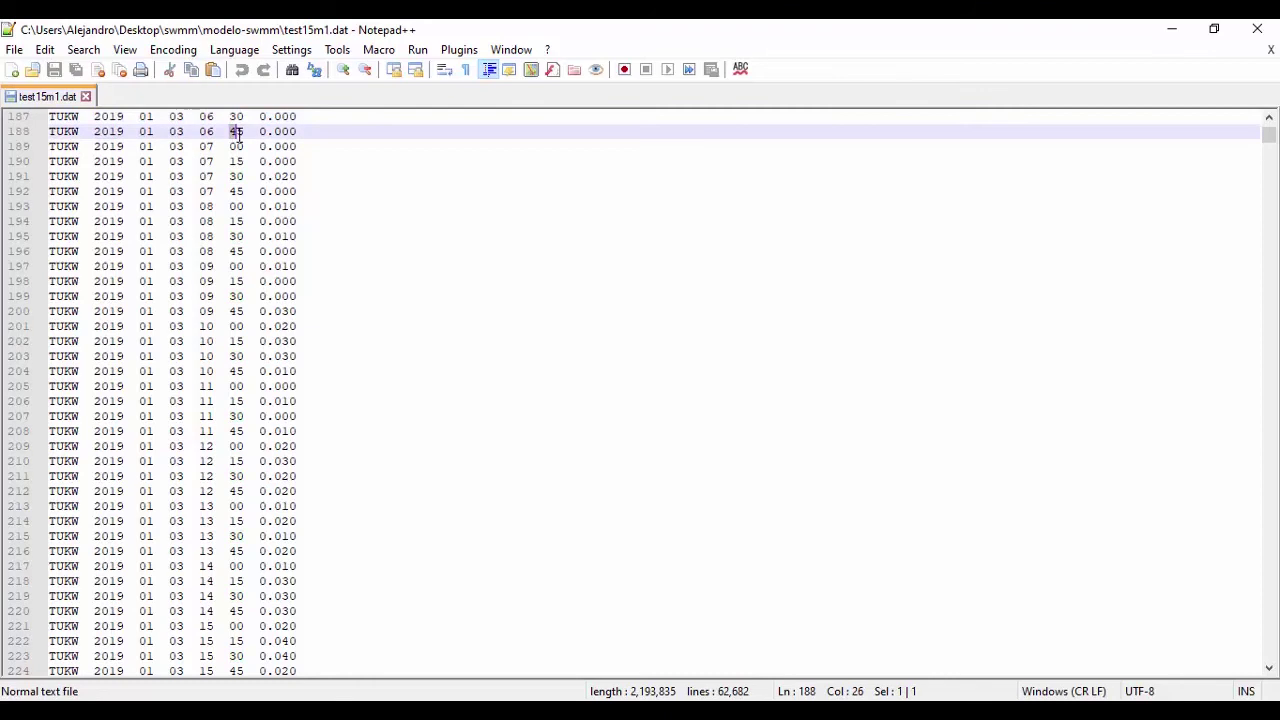
double_click(237, 146)
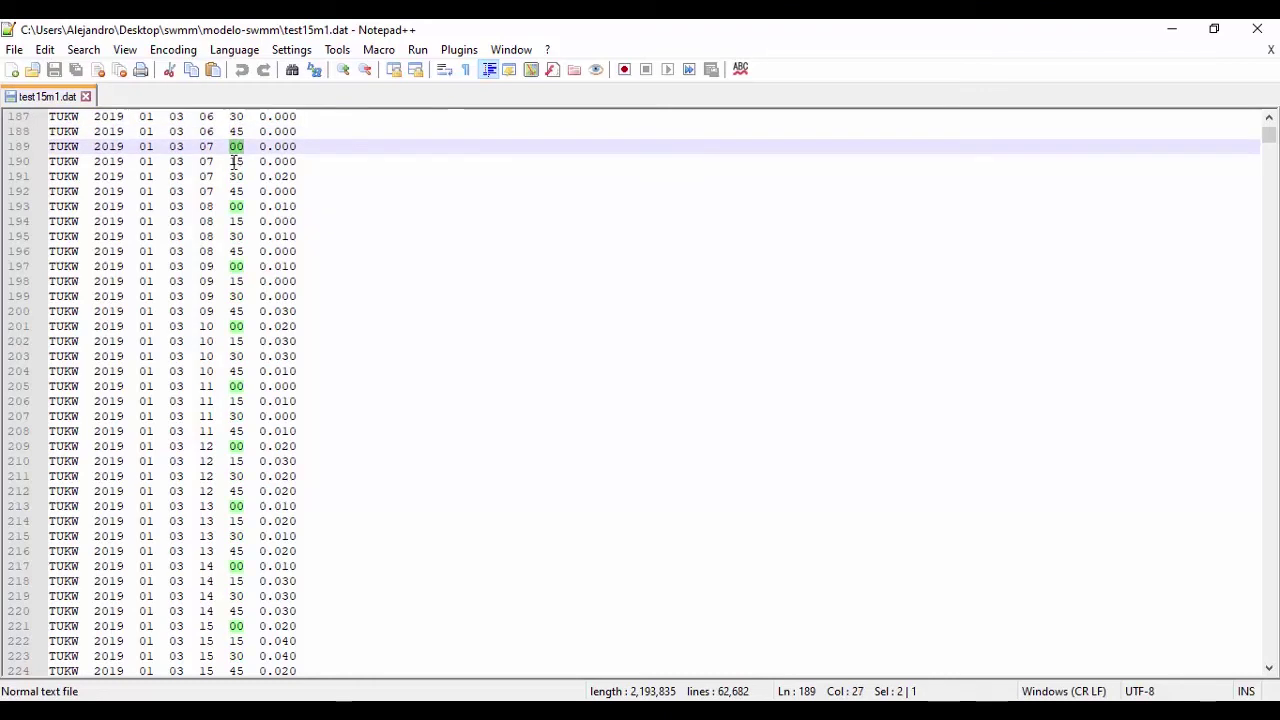
double_click(236, 161)
double_click(235, 176)
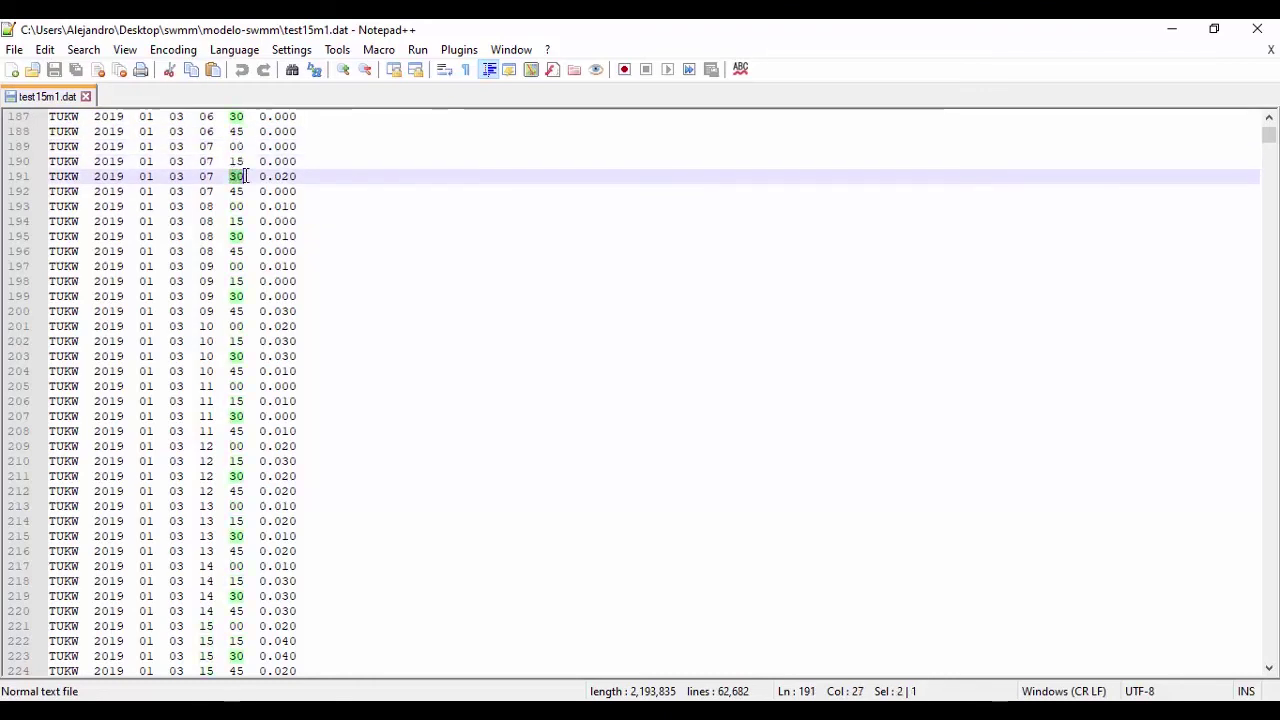
double_click(238, 191)
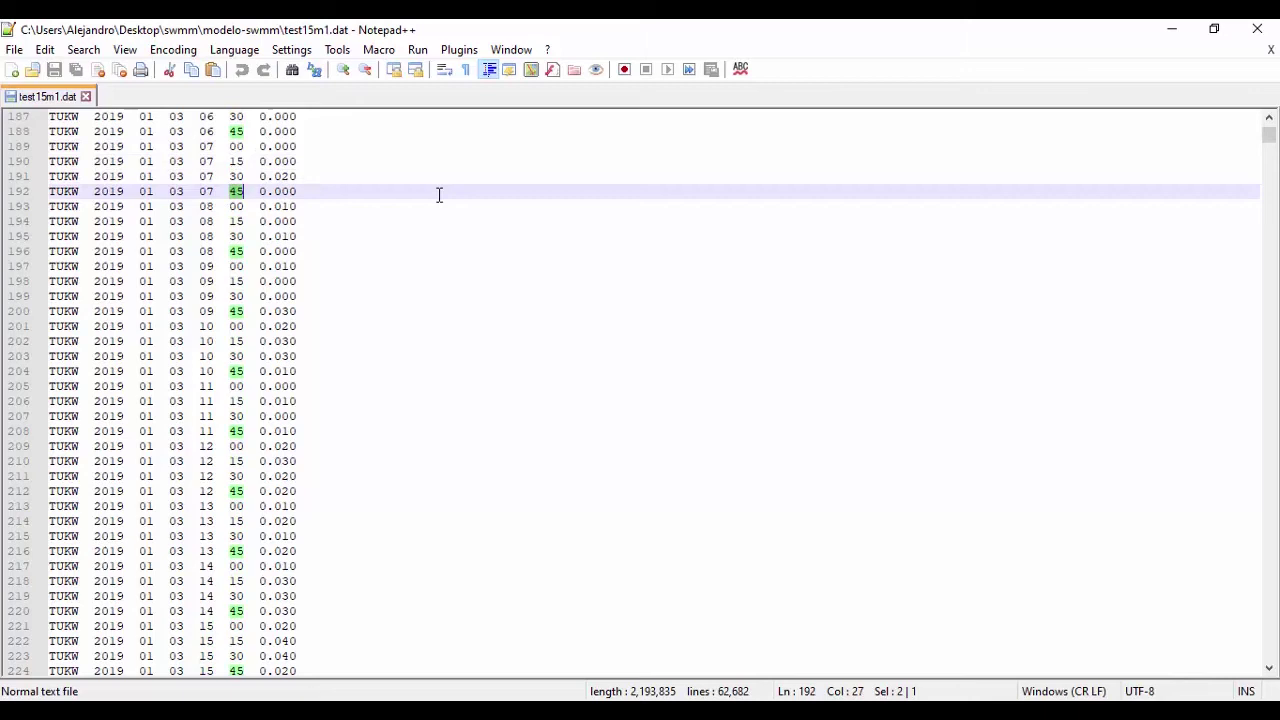
scroll(360, 233, down, 3)
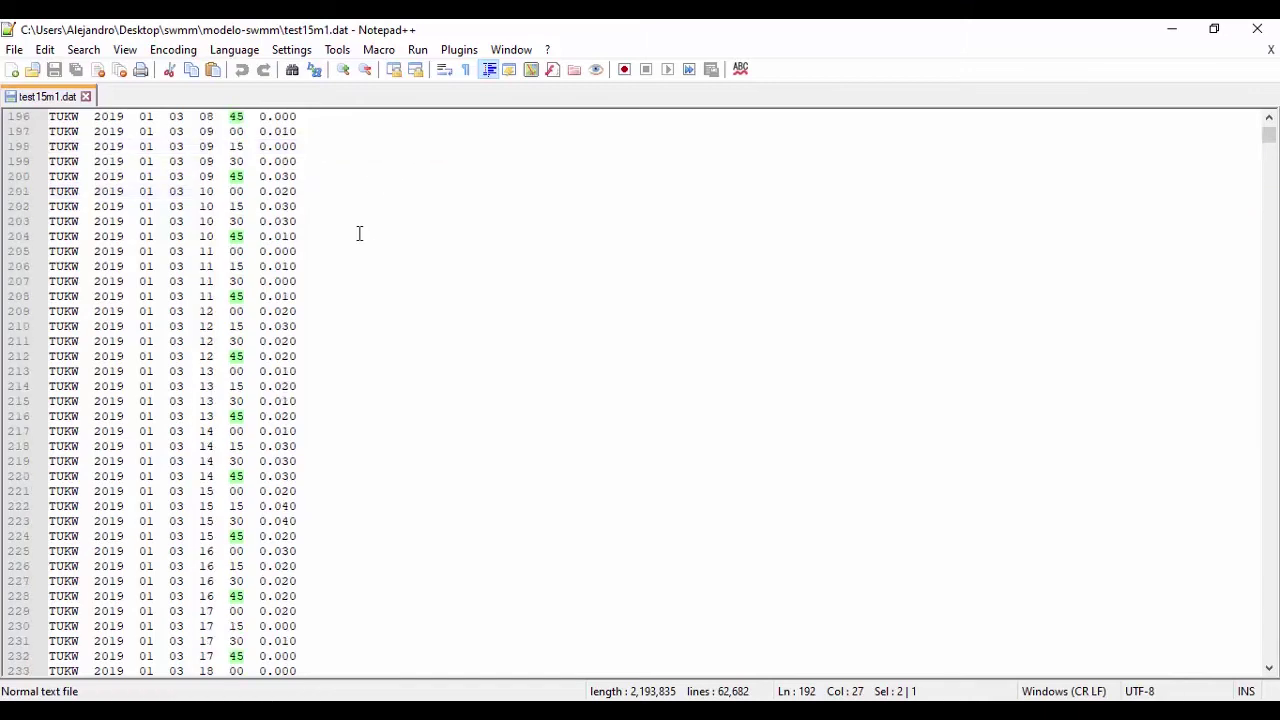
click(235, 251)
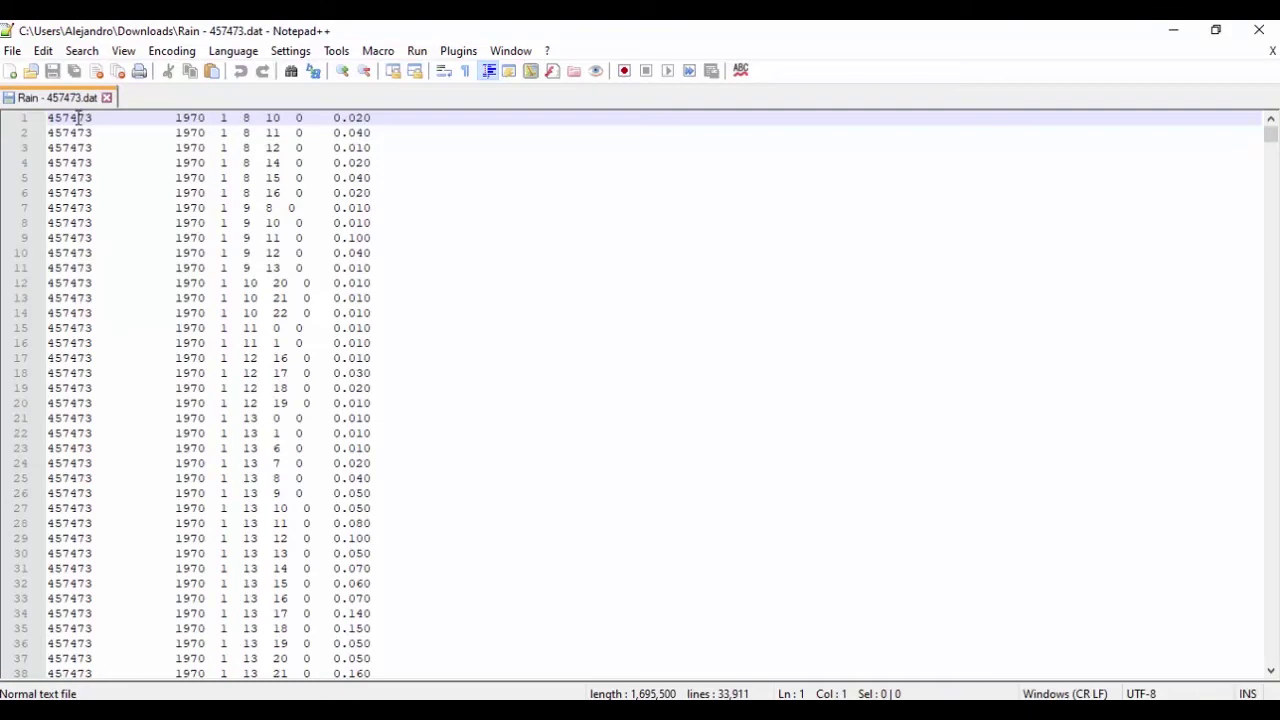
- Examine the year, month, day and hour columns of the rainfall records in Rain - 457473.dat
drag(177, 117, 207, 117)
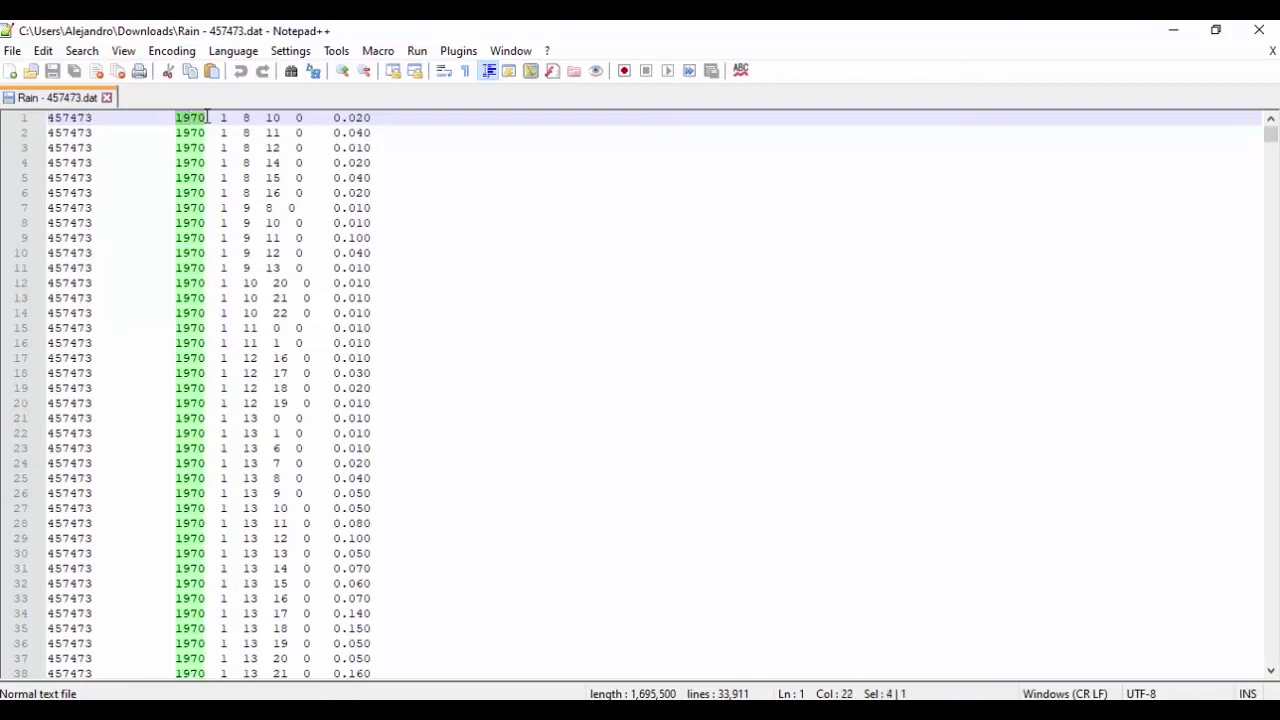
click(222, 118)
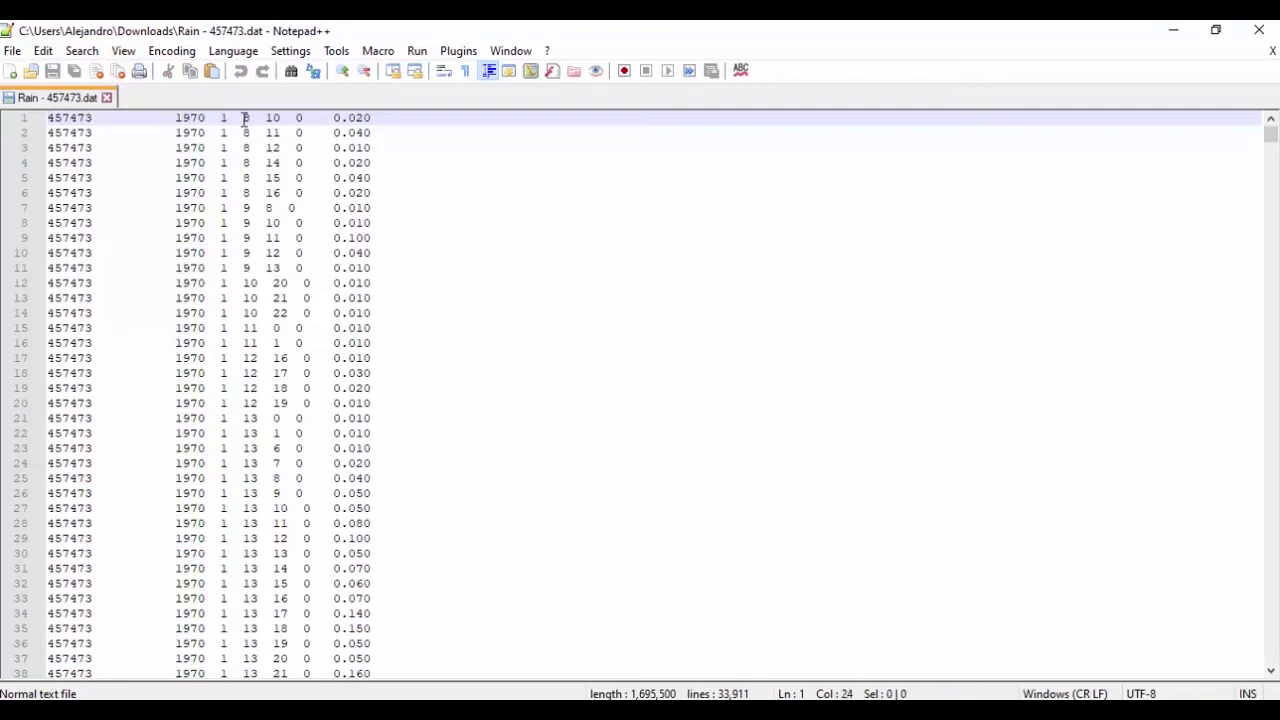
drag(267, 118, 296, 208)
click(281, 147)
click(281, 250)
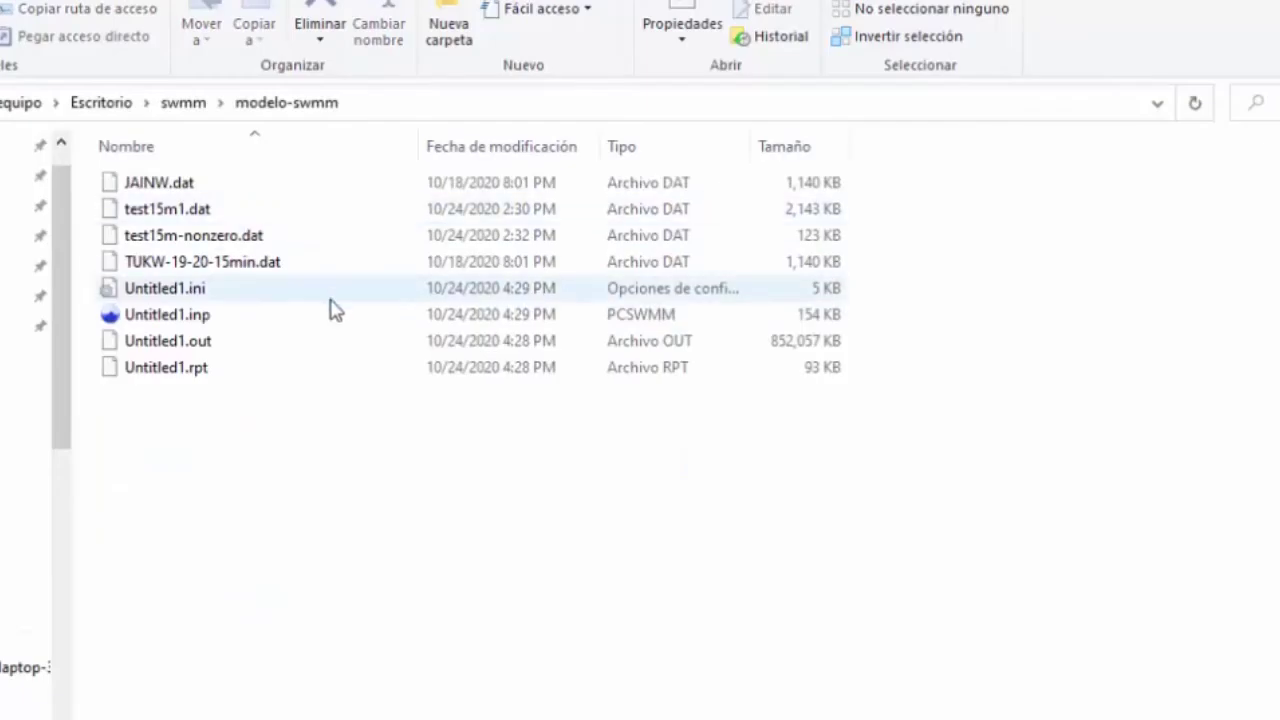
- Open test15m-nonzero.dat from the modelo-swmm folder in Notepad++
click(214, 236)
right_click(214, 236)
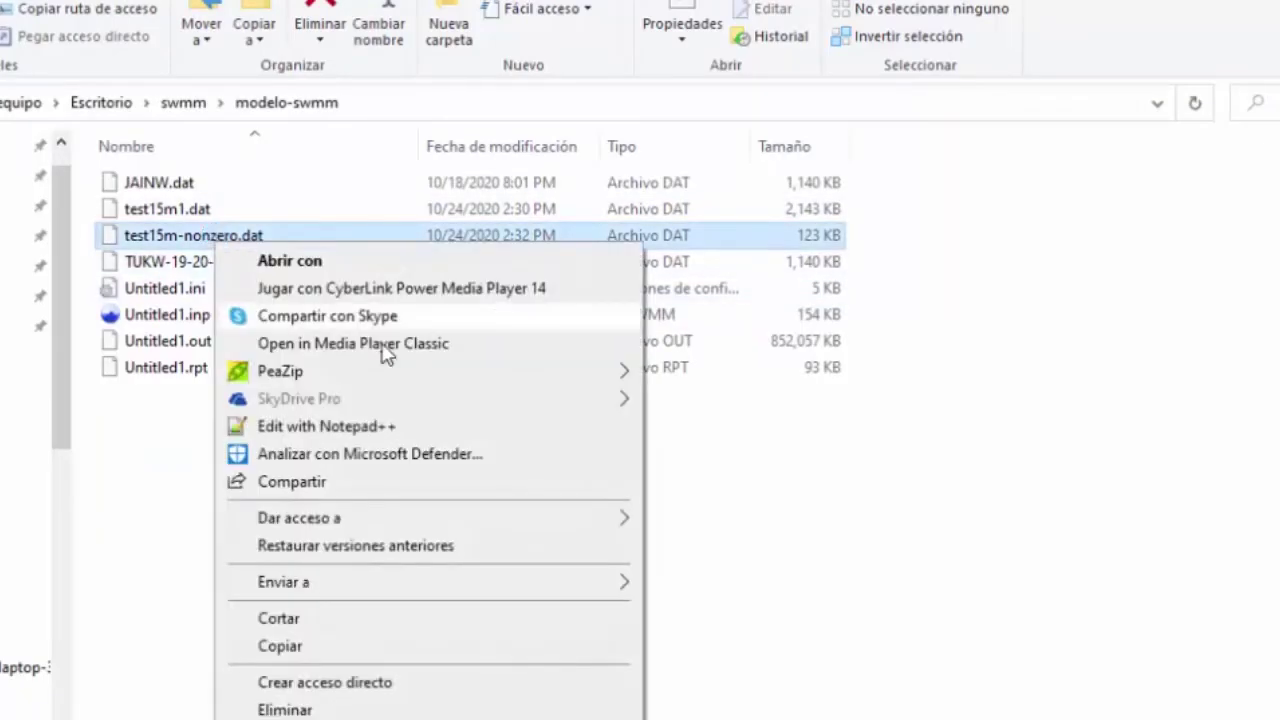
click(472, 424)
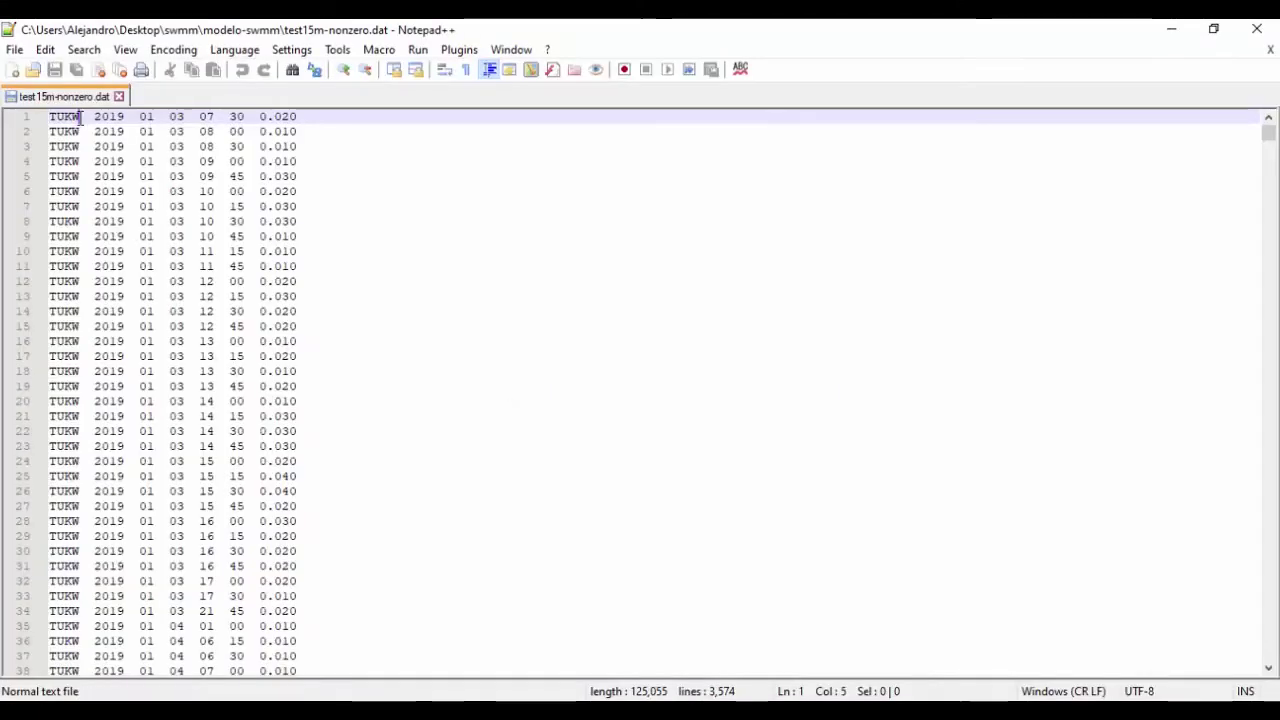
- Compare the station name in test15m-nonzero.dat with the rain gage's Station ID in SWMM, and check the file's date columns
drag(84, 116, 2, 117)
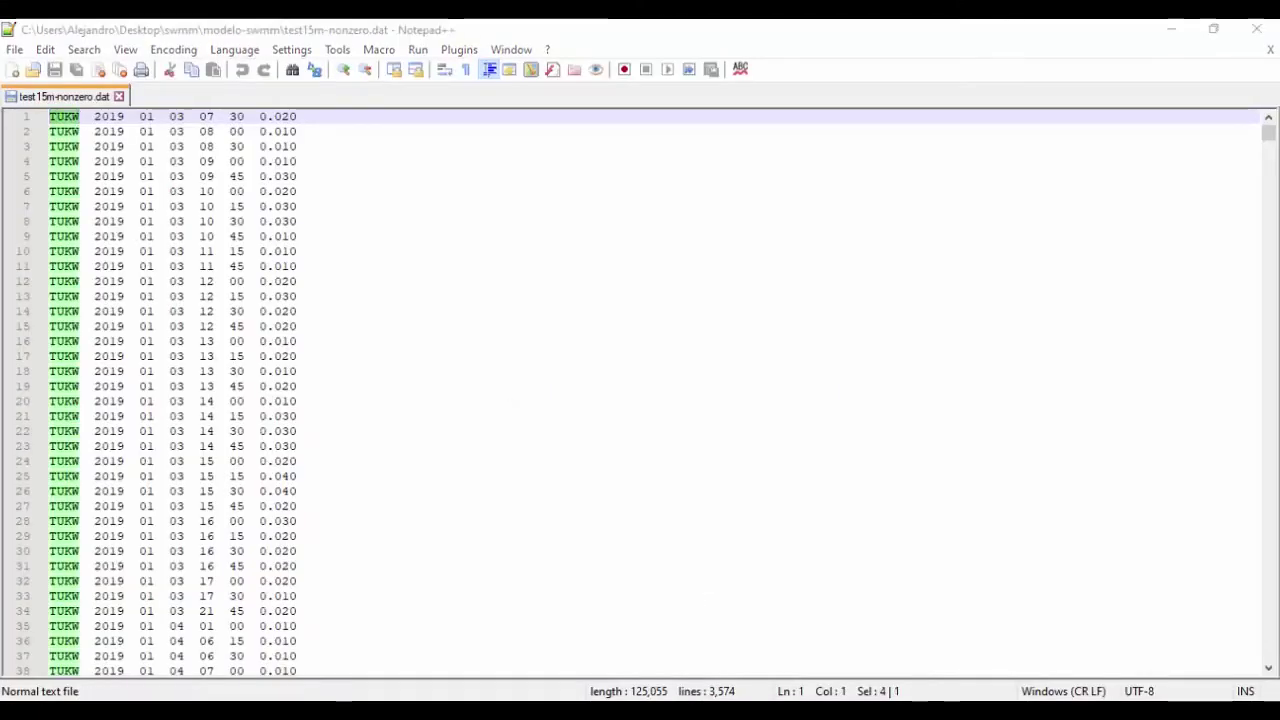
key(alt+Tab)
drag(489, 440, 387, 424)
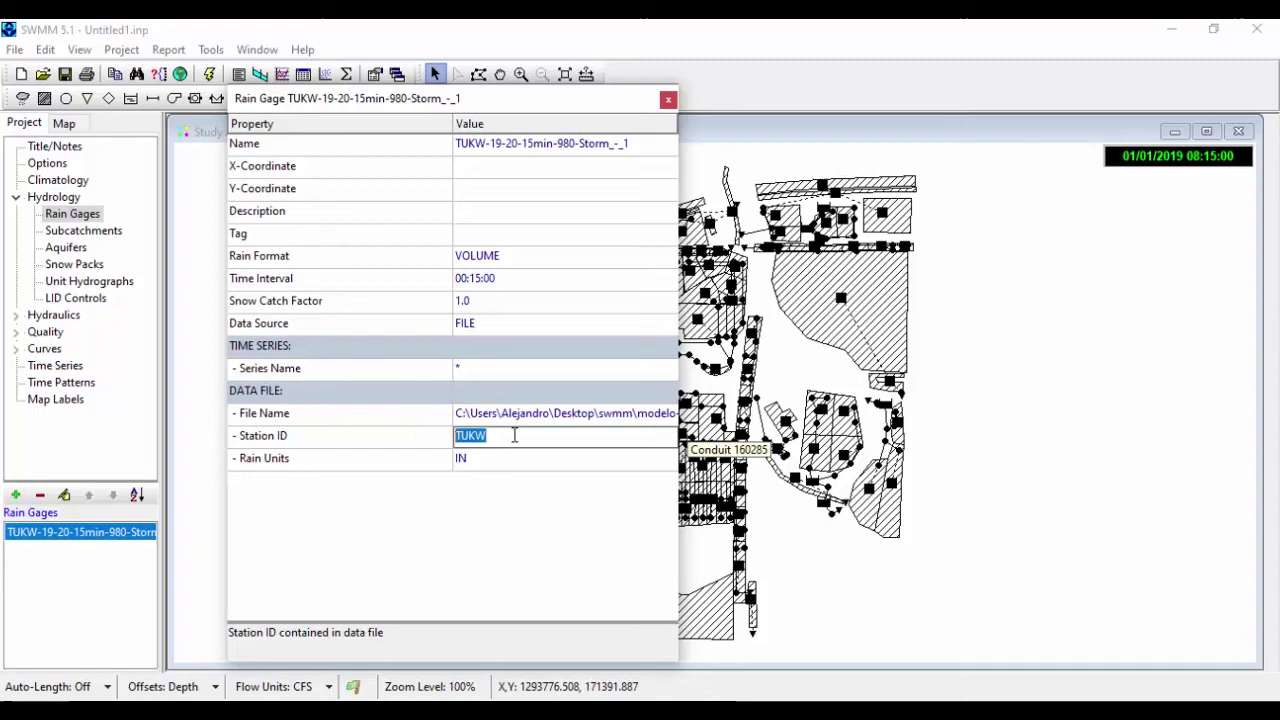
key(alt+Tab)
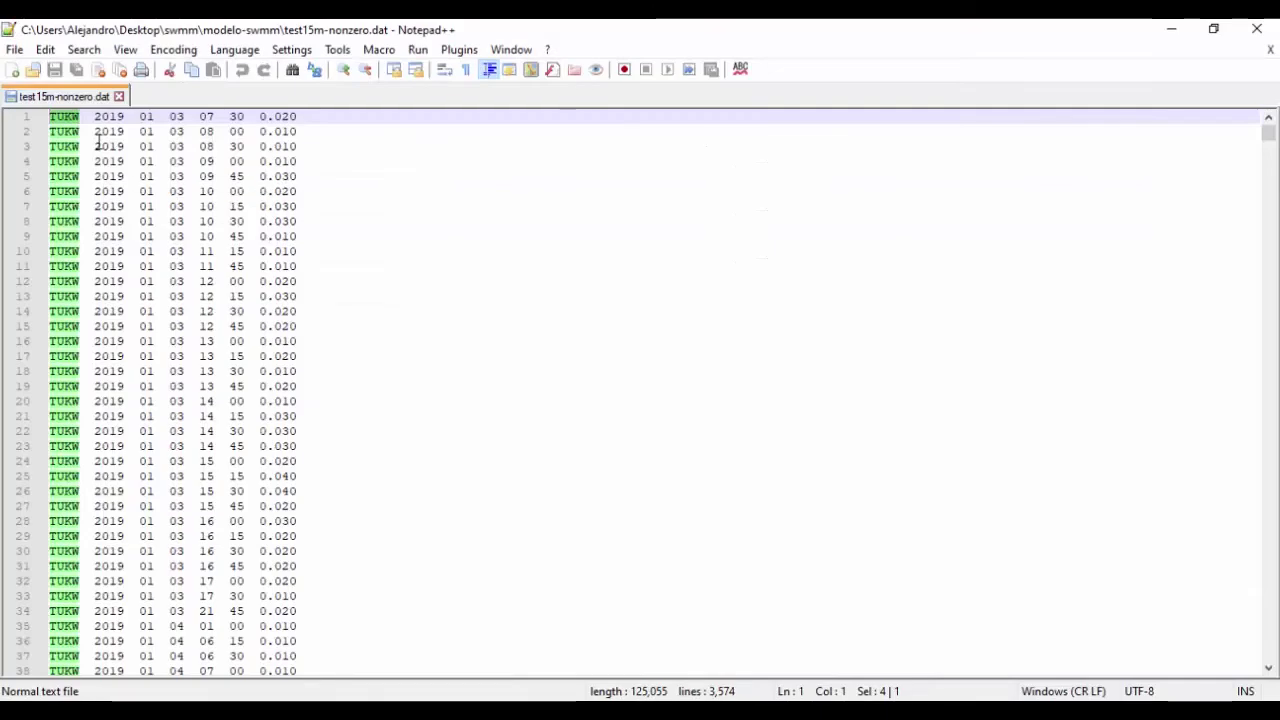
click(96, 117)
click(171, 117)
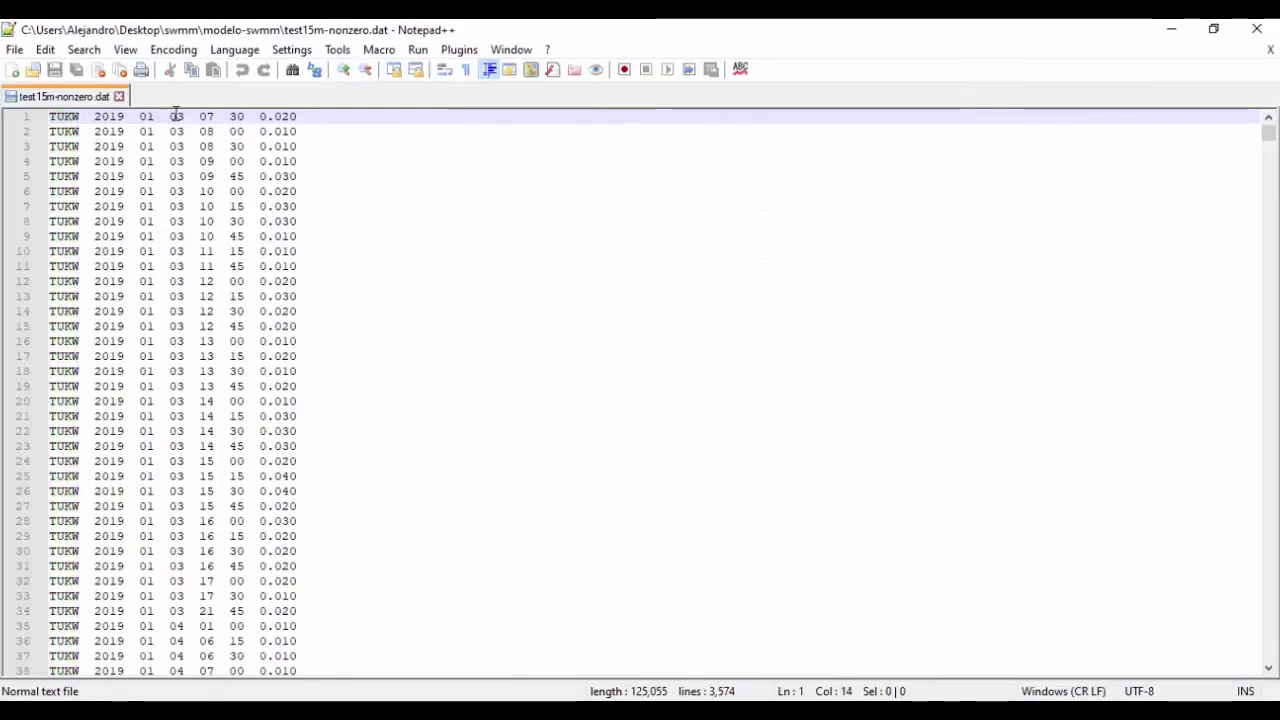
click(176, 116)
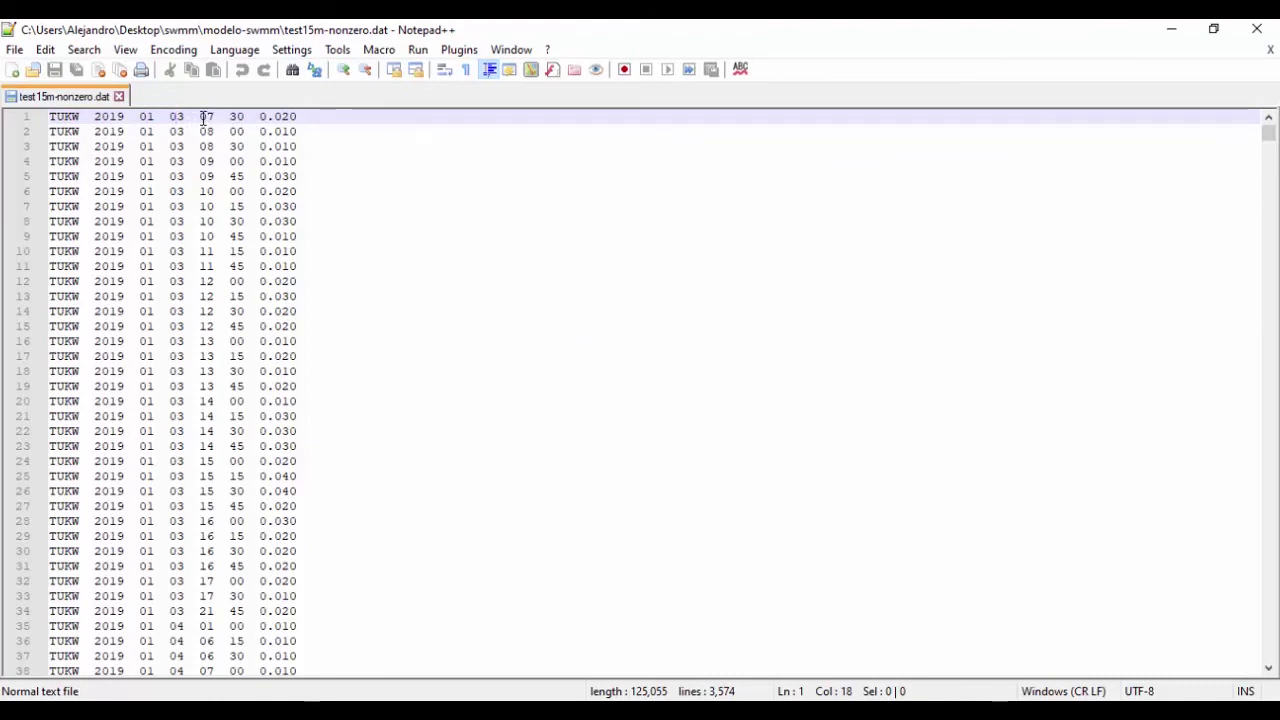
- Review the rain gage's name, rain format, time interval, snow catch factor and data source properties in SWMM
double_click(79, 538)
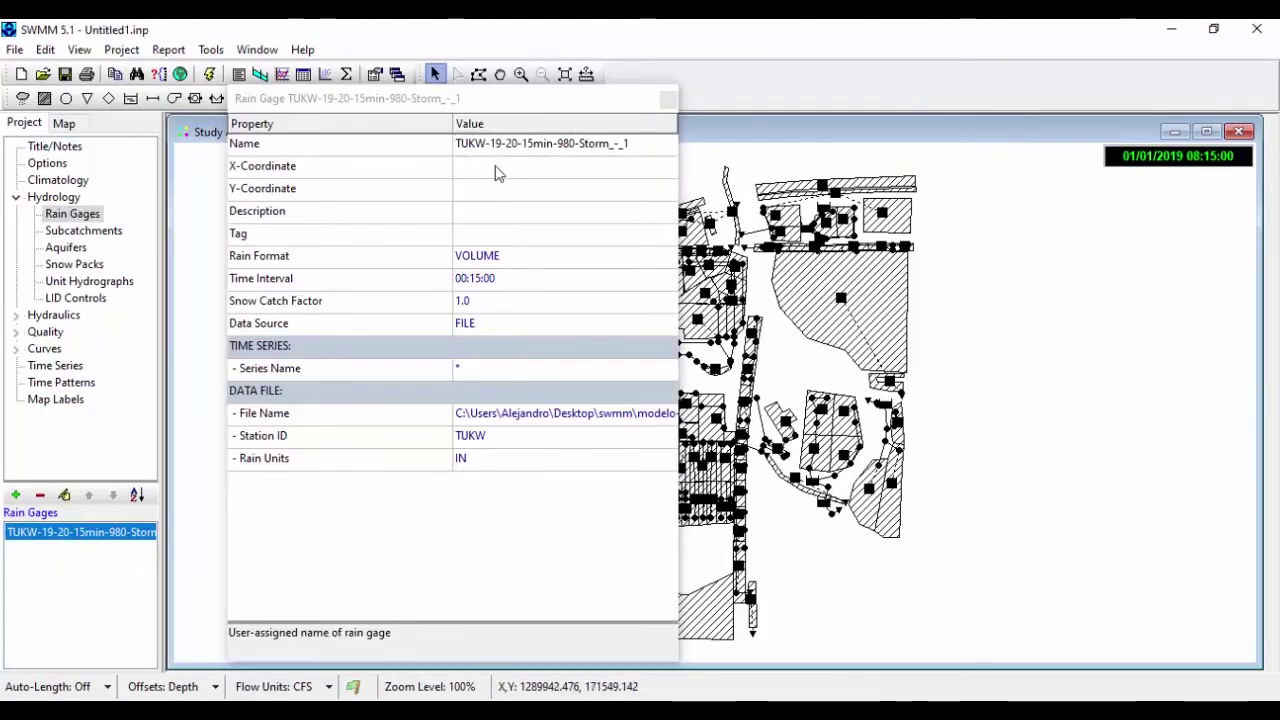
click(518, 143)
click(526, 148)
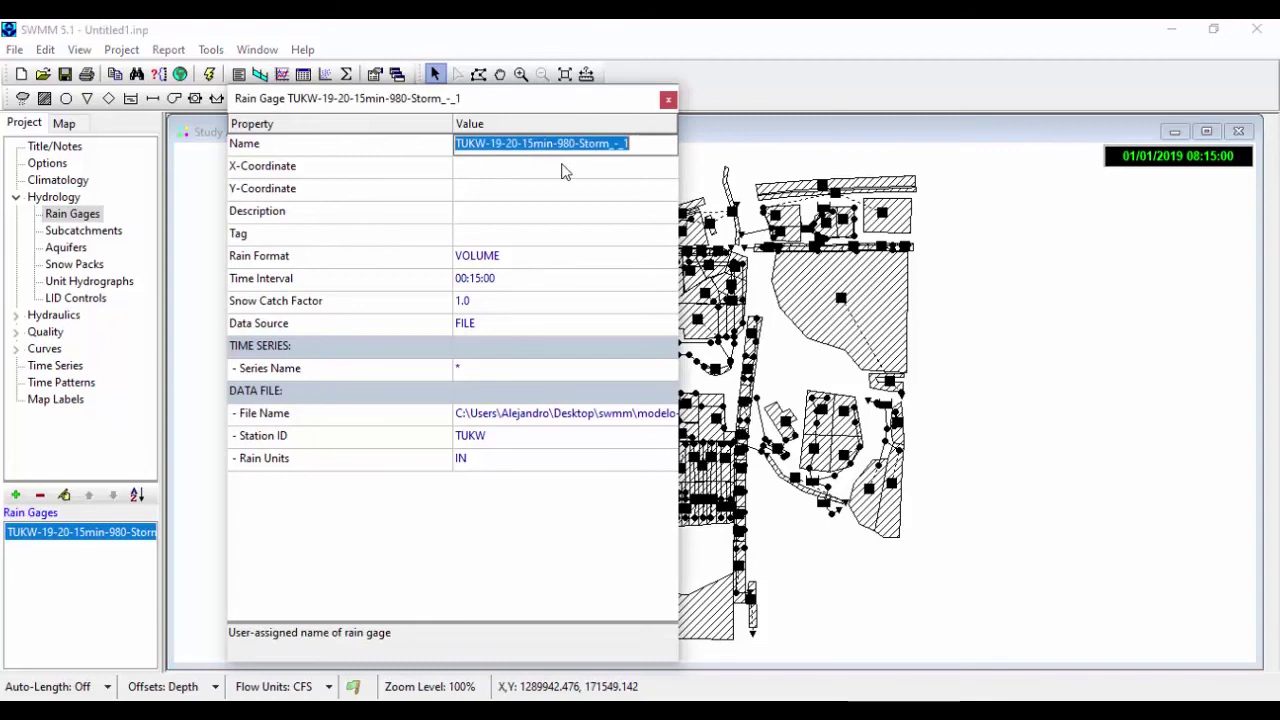
click(510, 254)
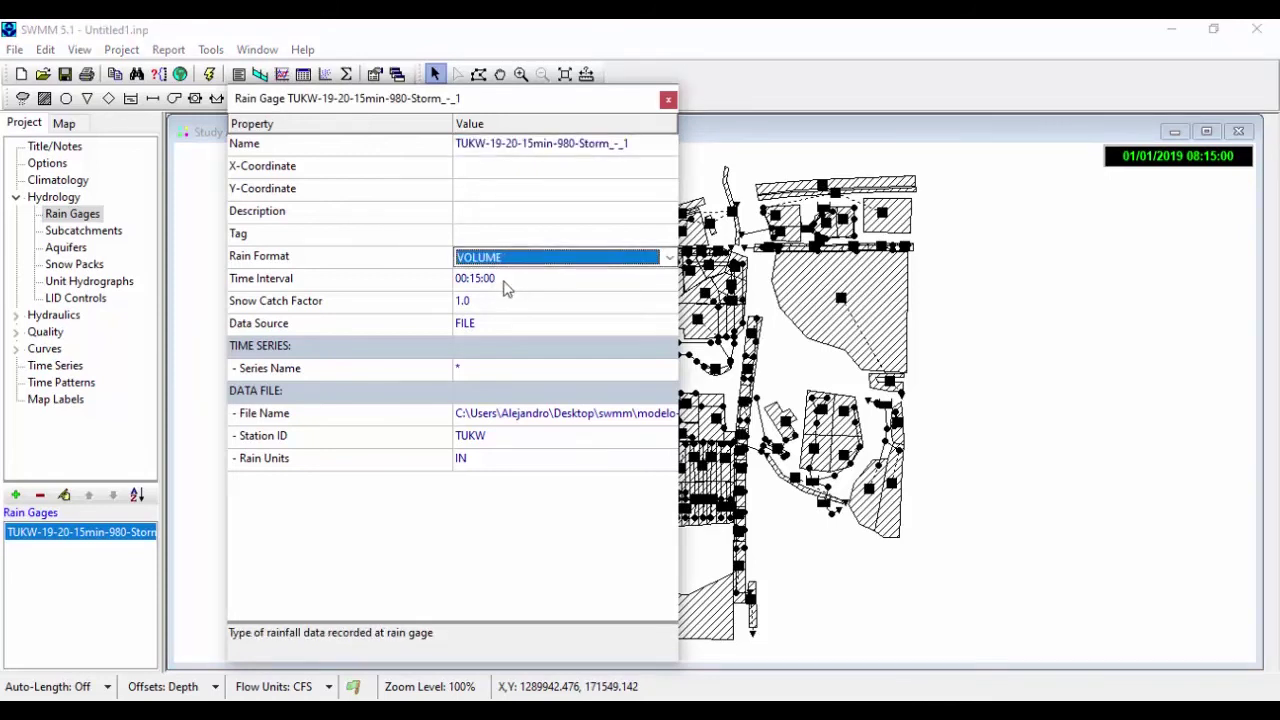
click(668, 258)
click(668, 258)
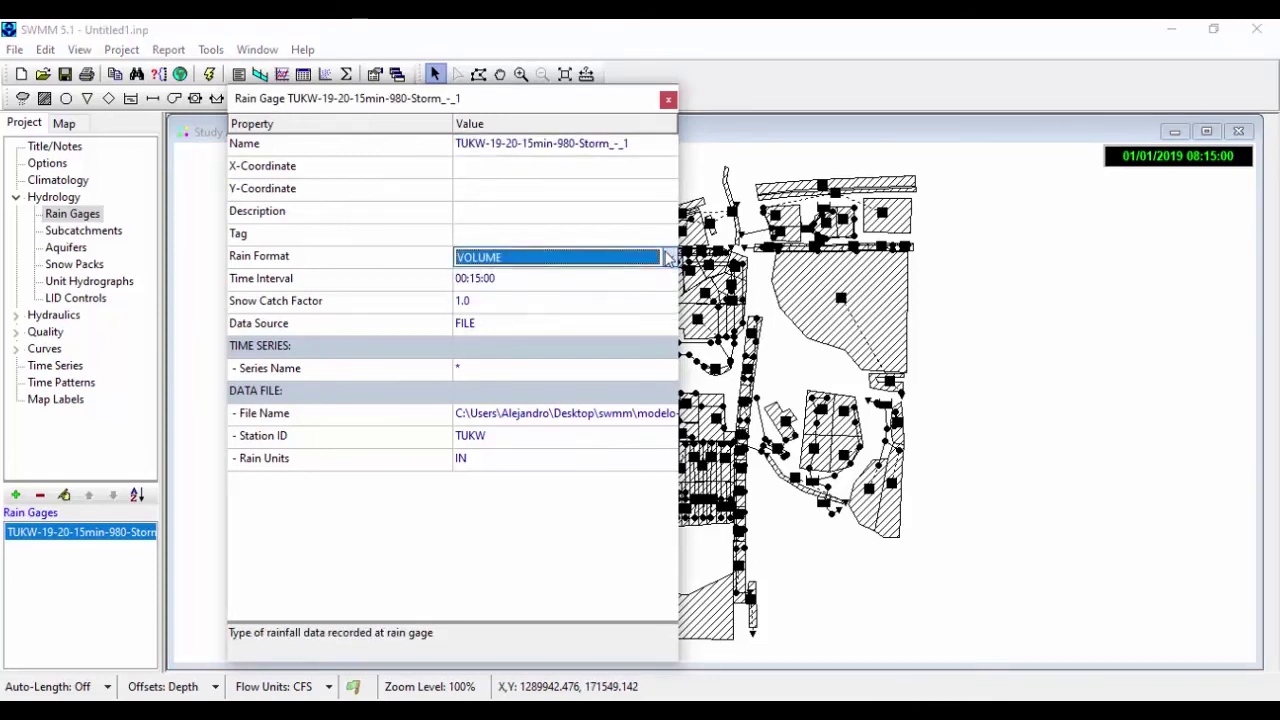
click(500, 280)
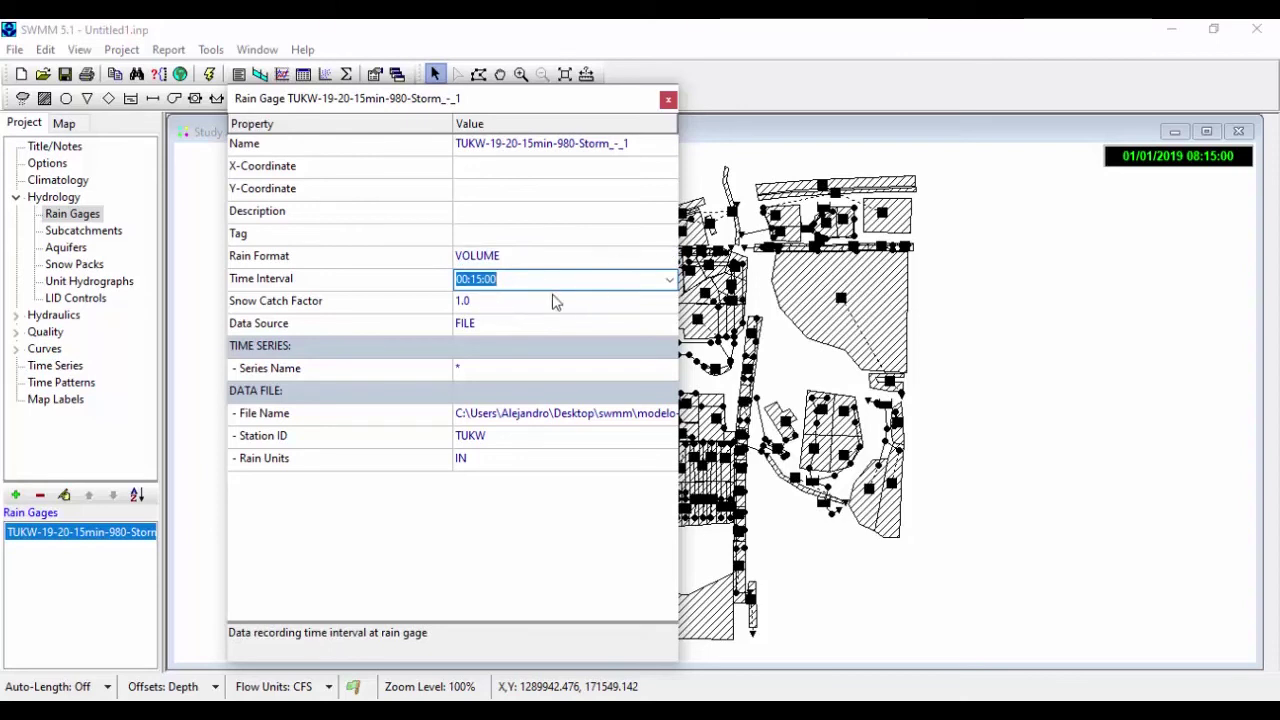
click(457, 279)
click(517, 306)
click(499, 331)
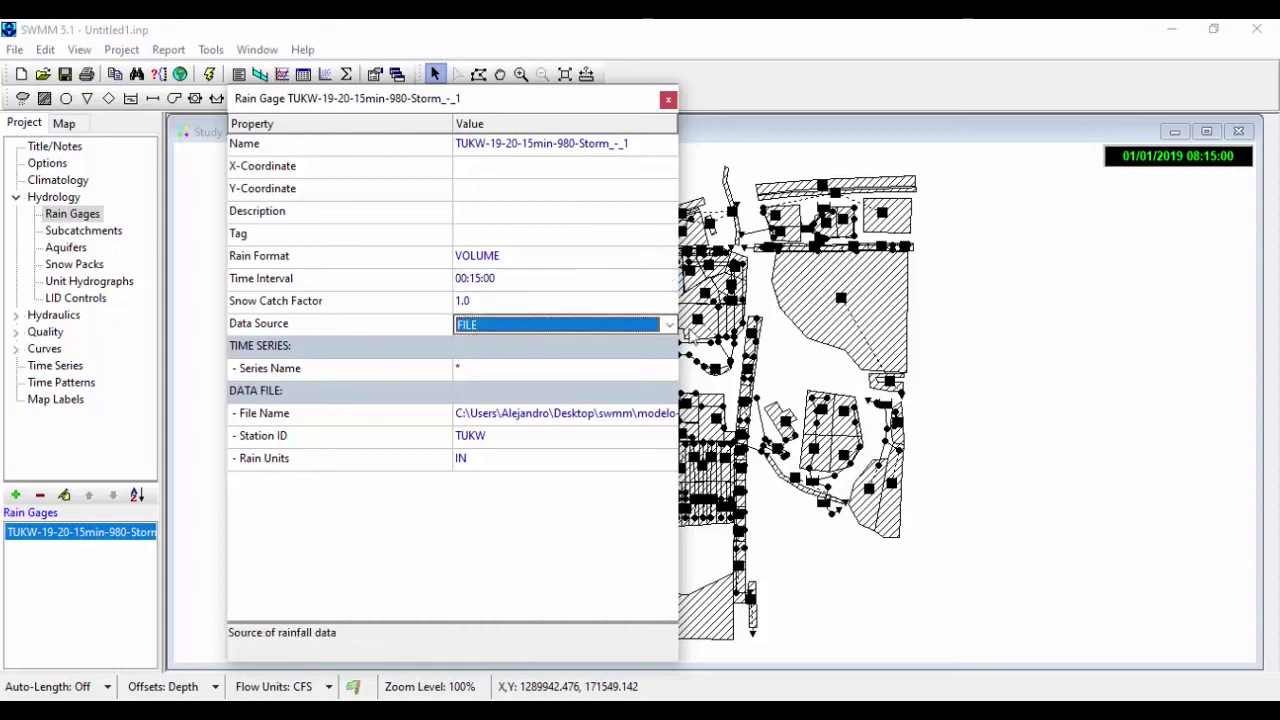
click(670, 327)
click(670, 328)
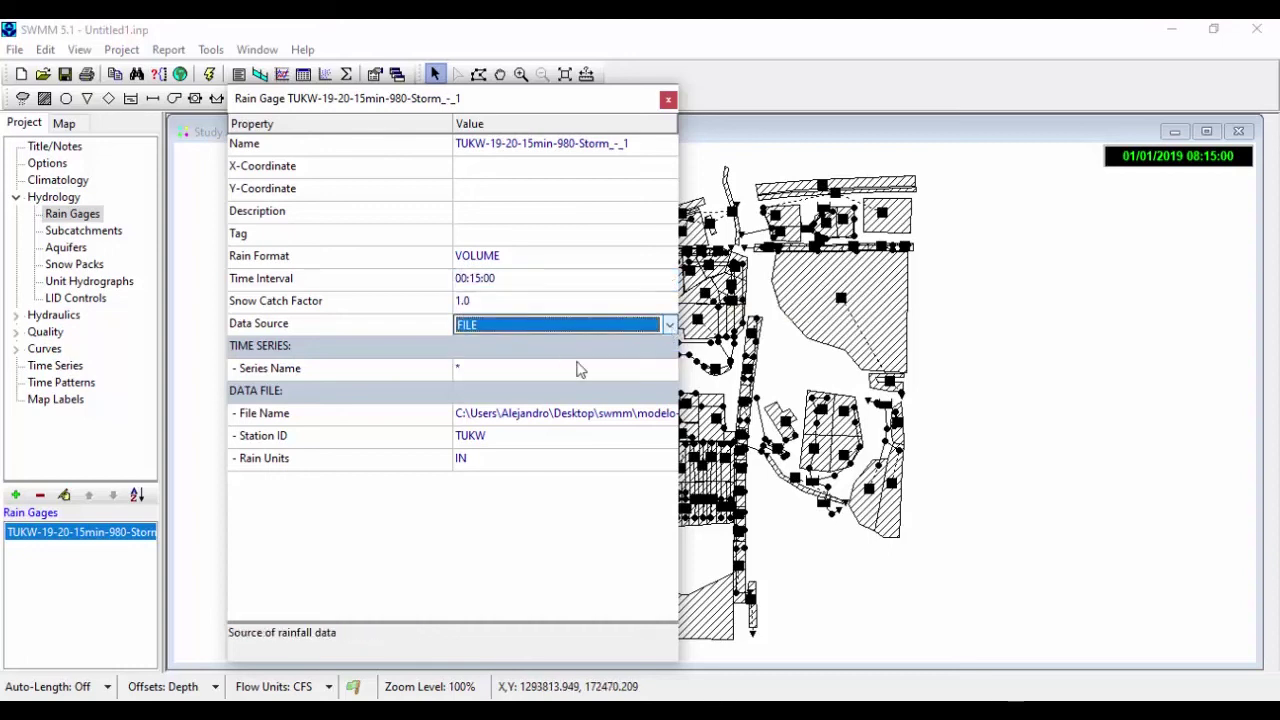
- Set the rain gage's data file to test15m-nonzero.dat and check its Station ID
click(571, 420)
click(670, 415)
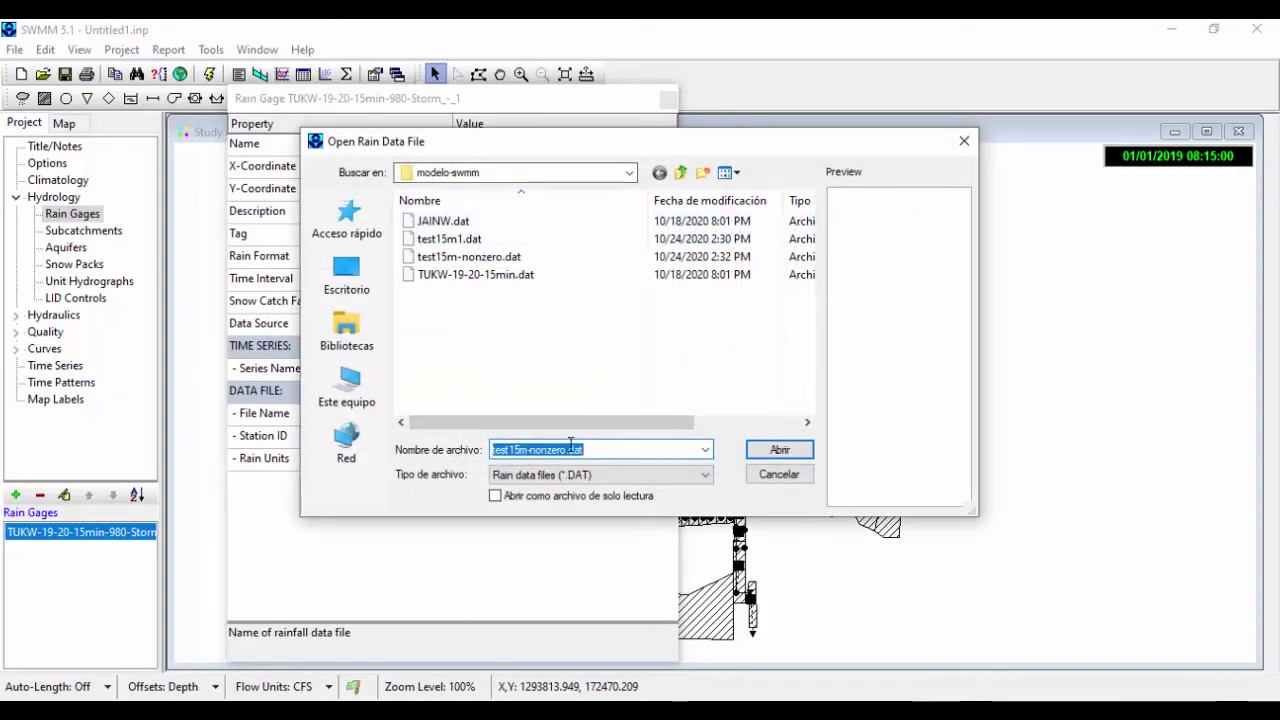
click(479, 259)
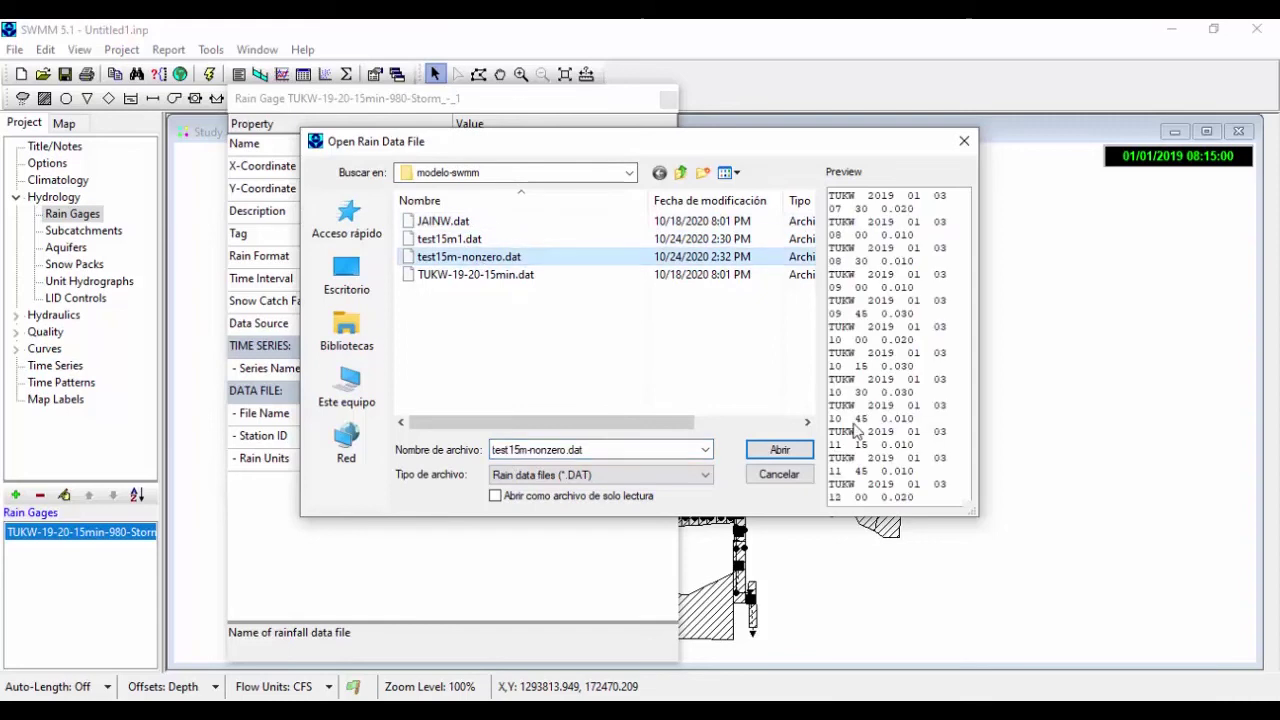
click(779, 449)
click(501, 437)
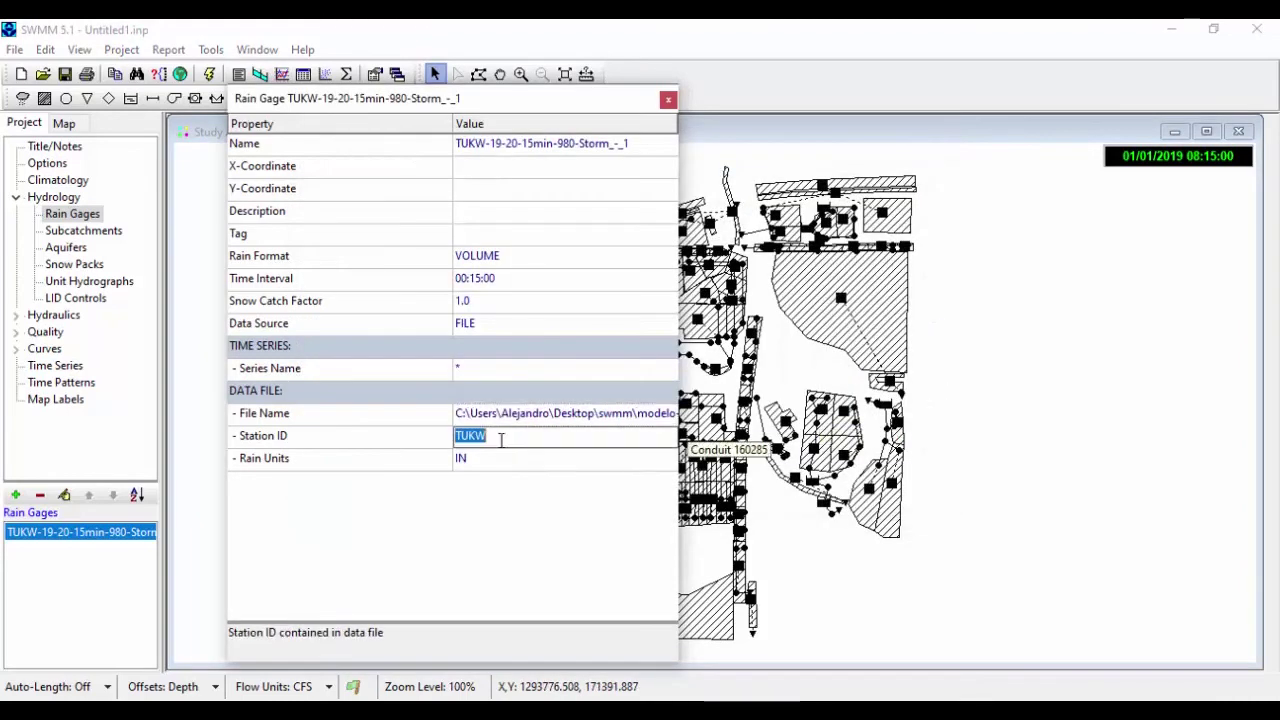
click(499, 437)
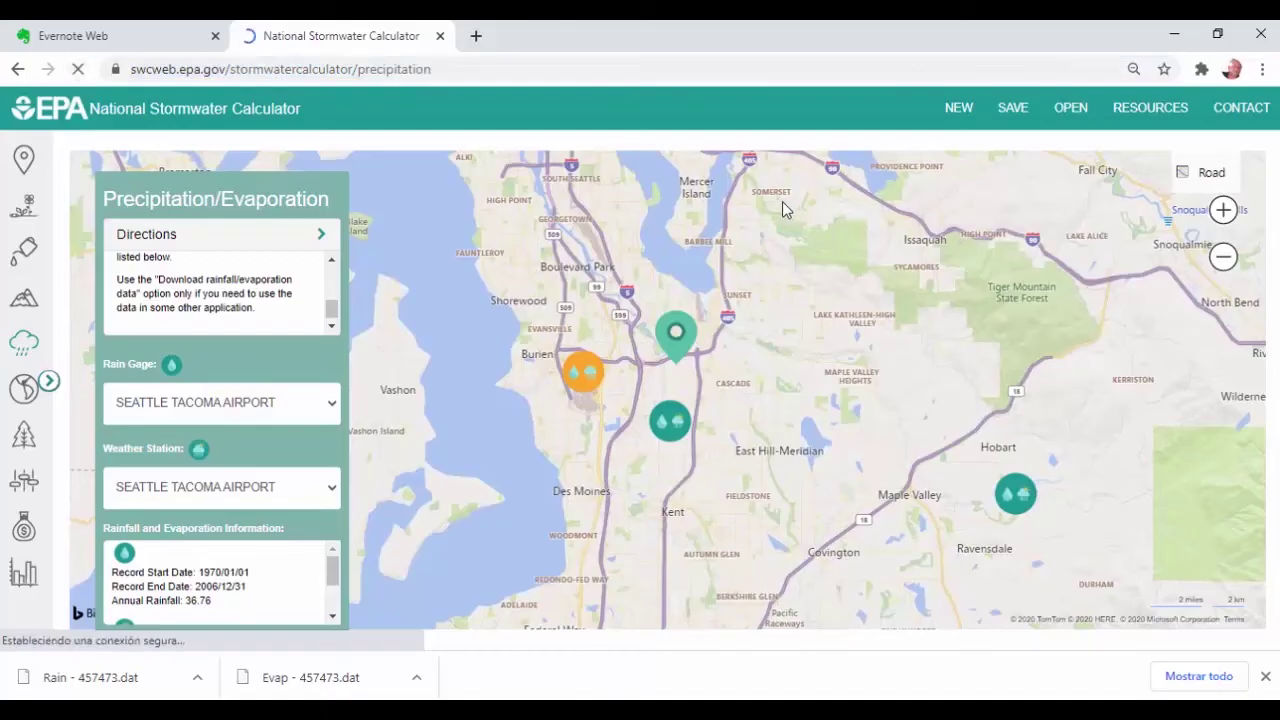
- Switch to the browser and load the National Stormwater Calculator home page at swcweb.epa.gov/stormwatercalculator/
click(444, 70)
click(366, 73)
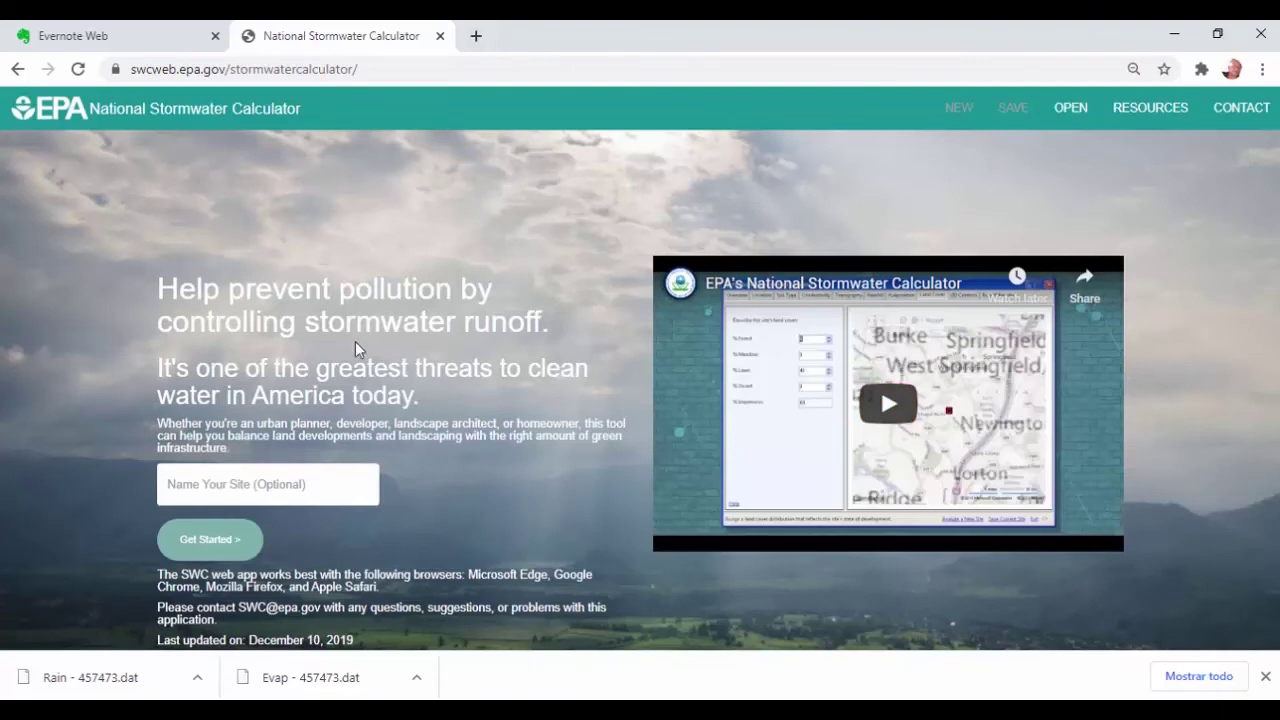
- Start a new unnamed site in the calculator and mark its location on the map just above SW 27th St, west of Oakesdale Ave SW
click(216, 549)
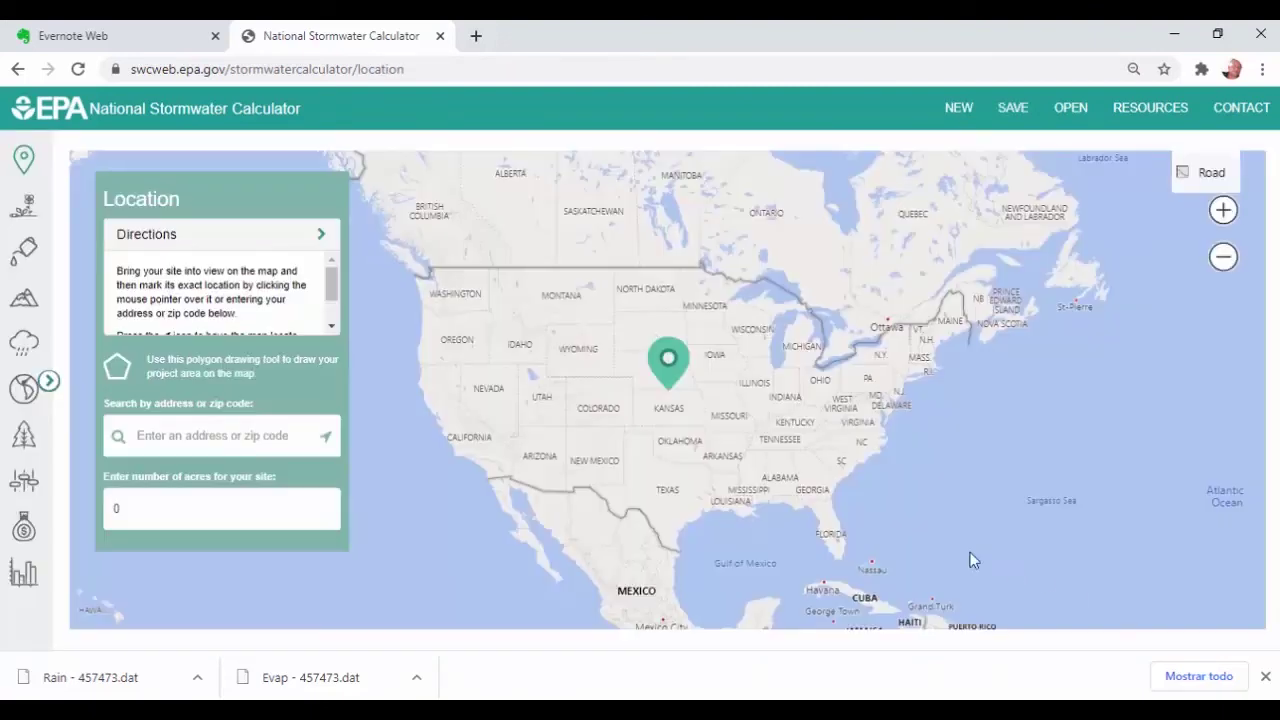
click(1265, 680)
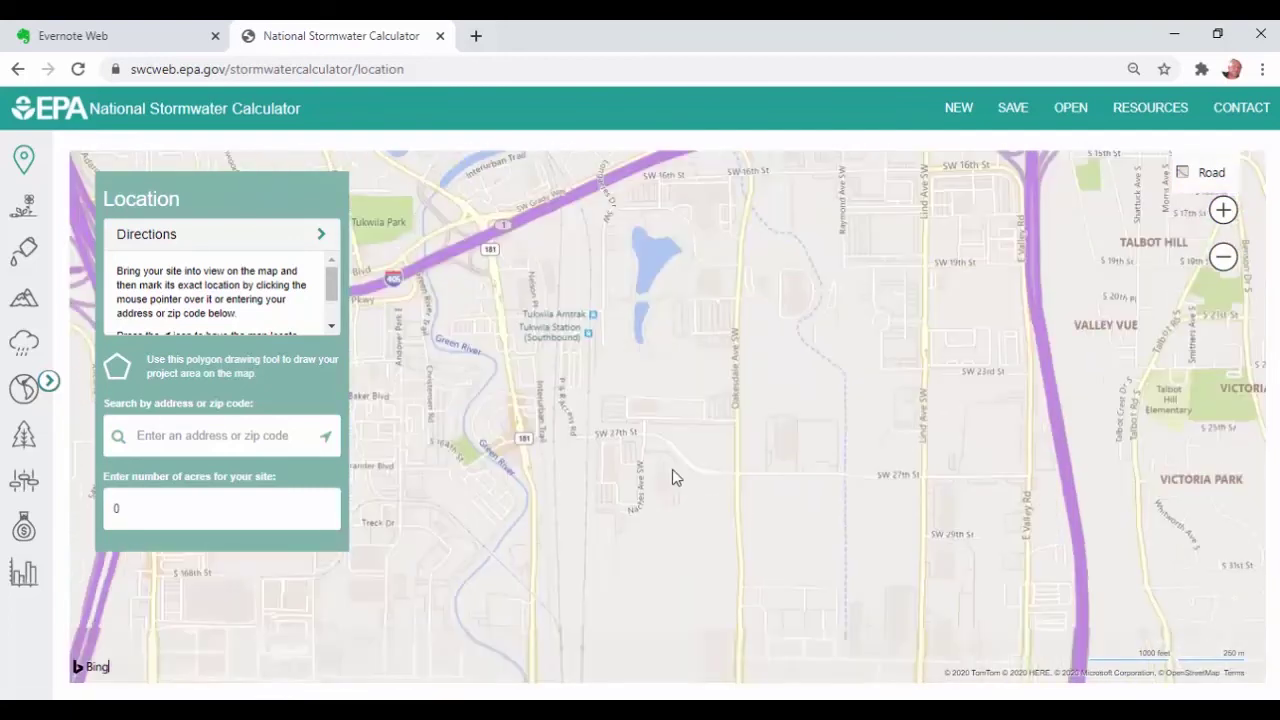
click(672, 469)
scroll(672, 469, up, 1)
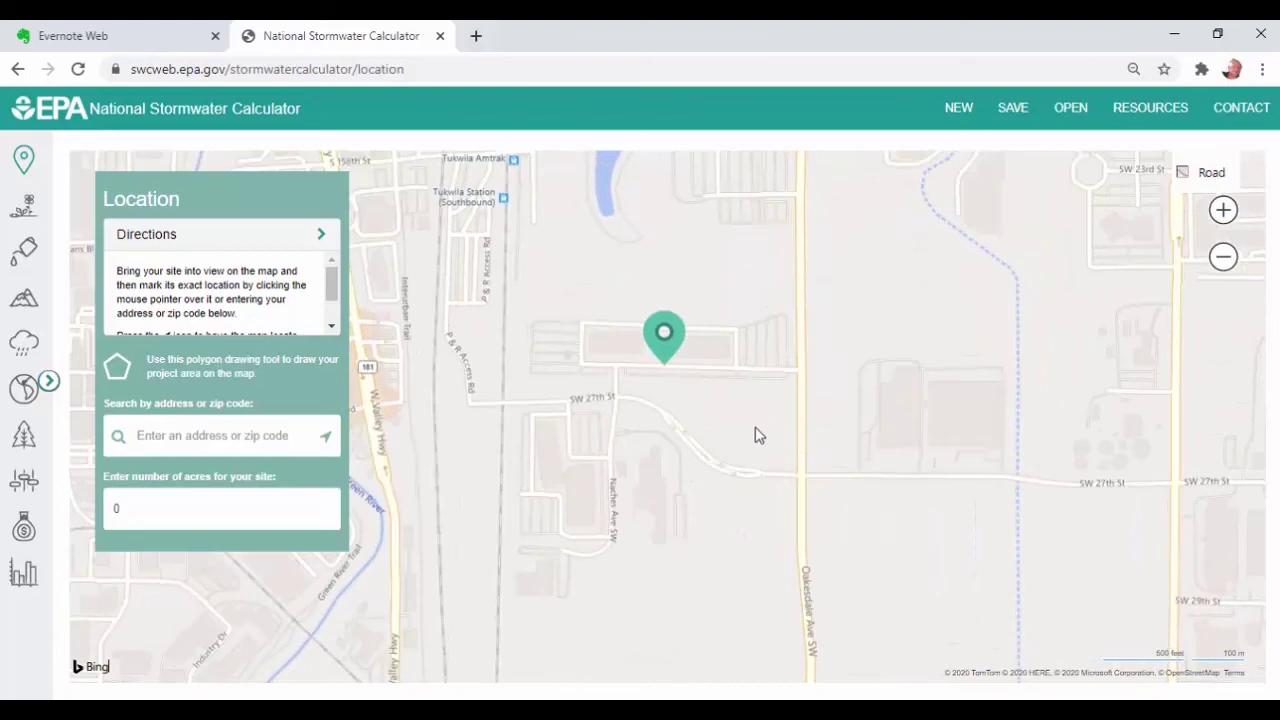
scroll(579, 402, down, 2)
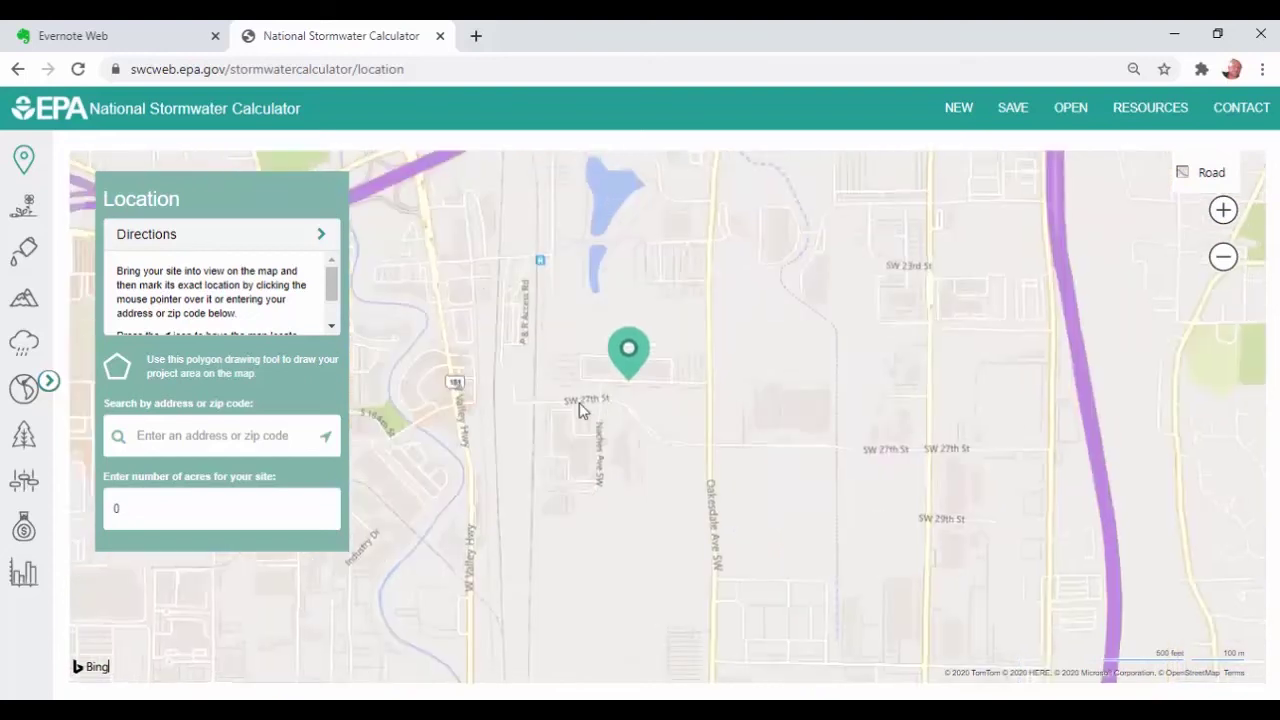
- Open the precipitation data, compare the Kent and Seattle Tacoma Airport stations, and choose Seattle Tacoma Airport as rain gage and weather station
click(22, 344)
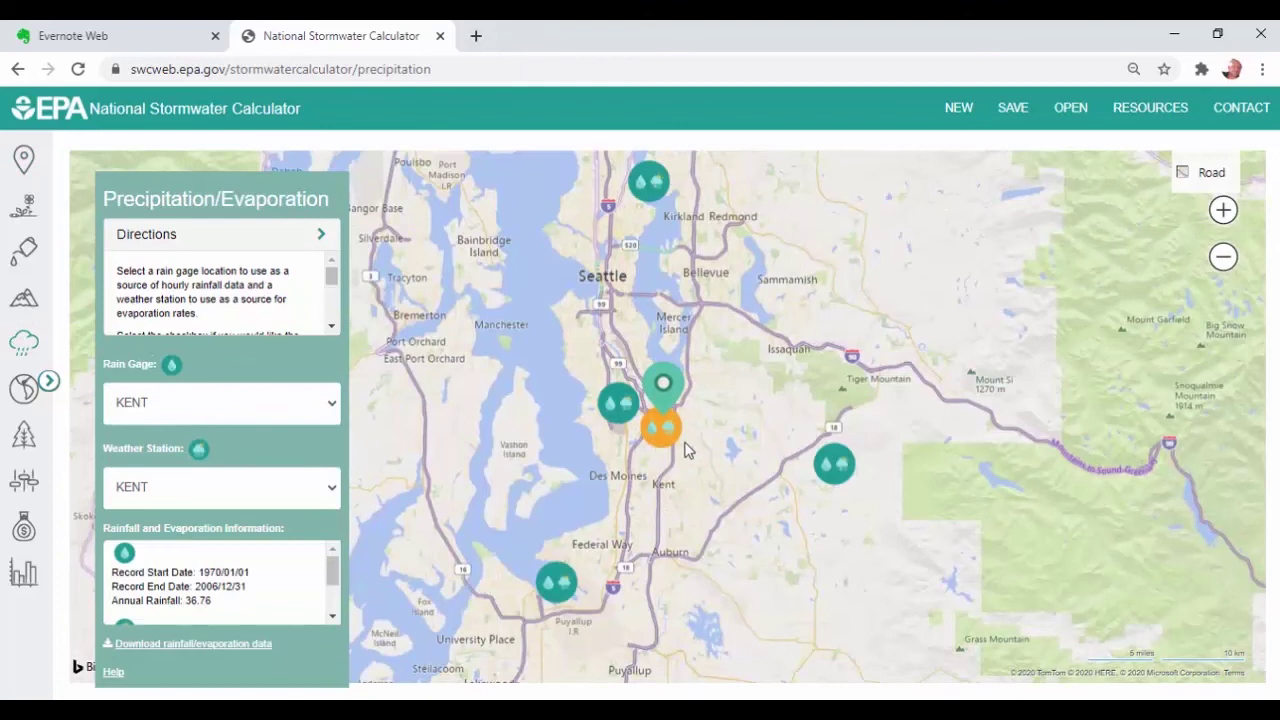
scroll(623, 449, up, 3)
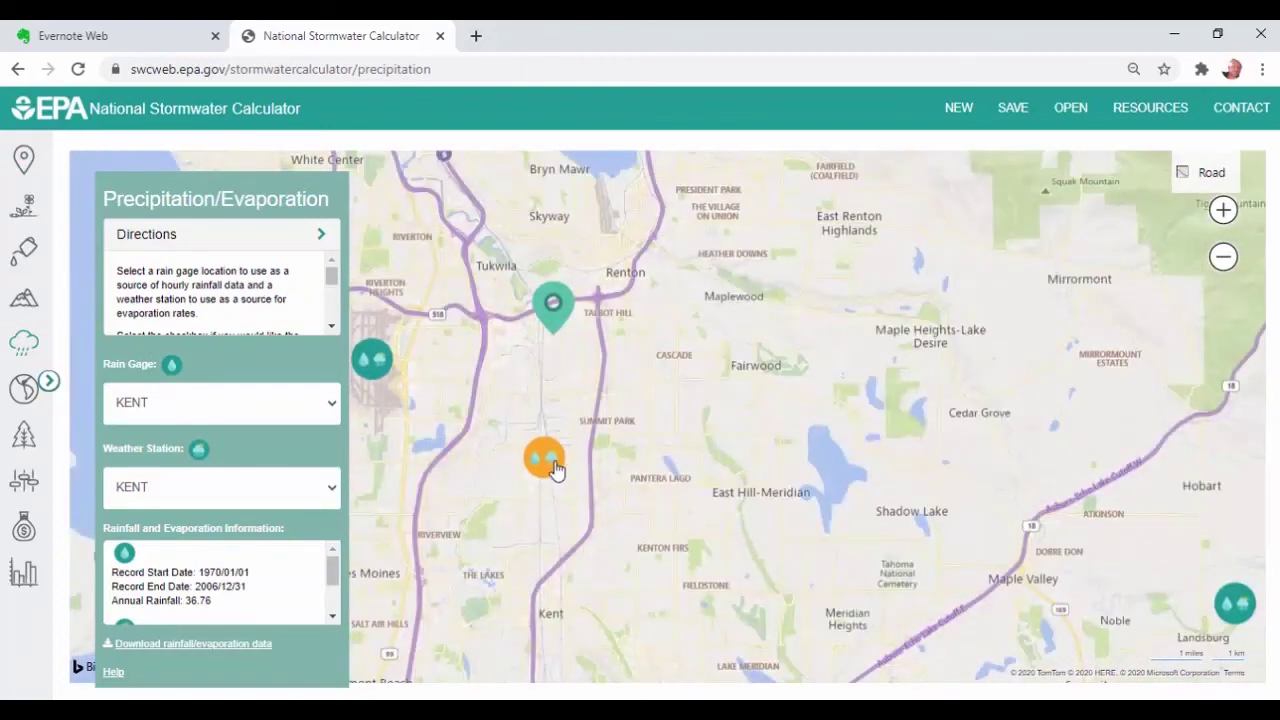
click(371, 358)
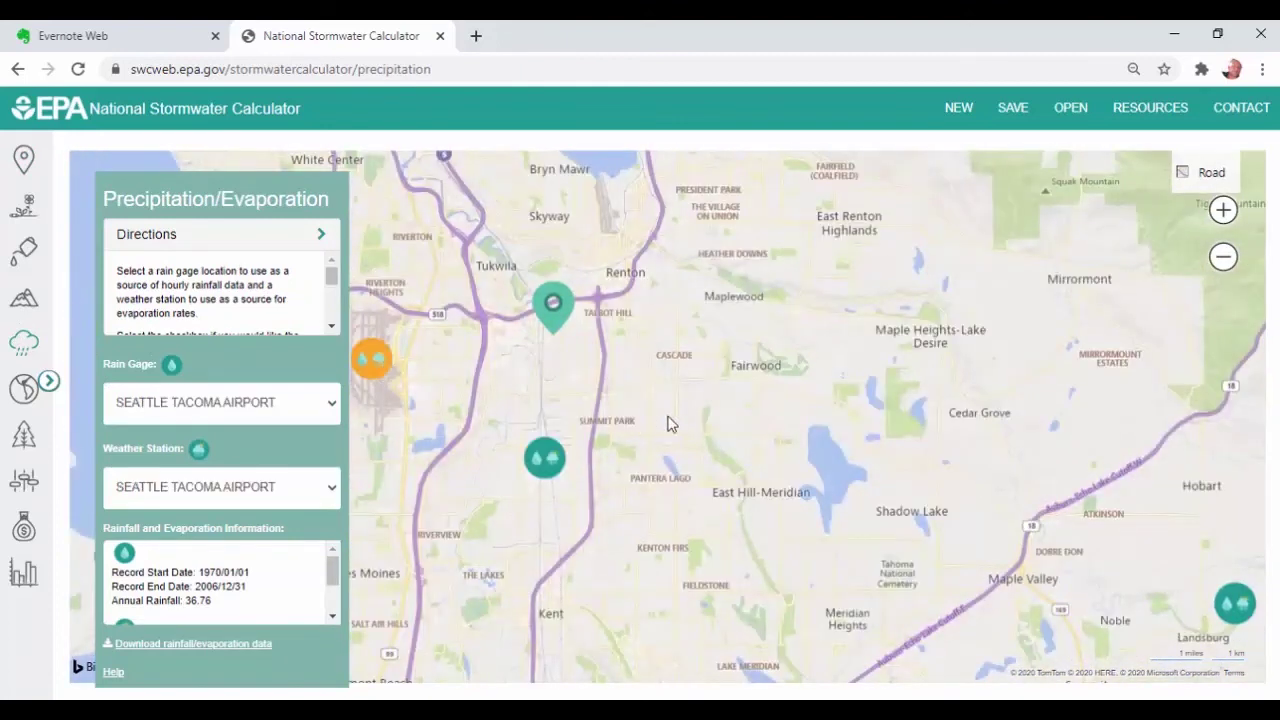
drag(671, 424, 932, 424)
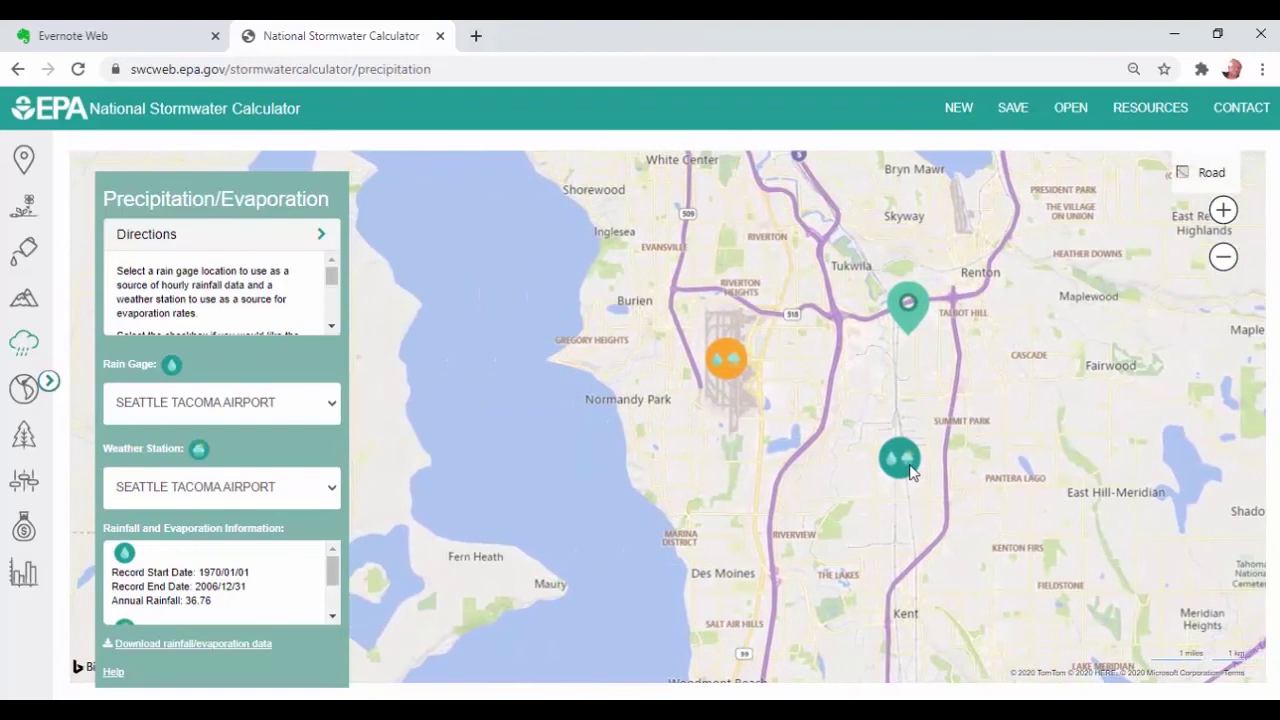
click(914, 470)
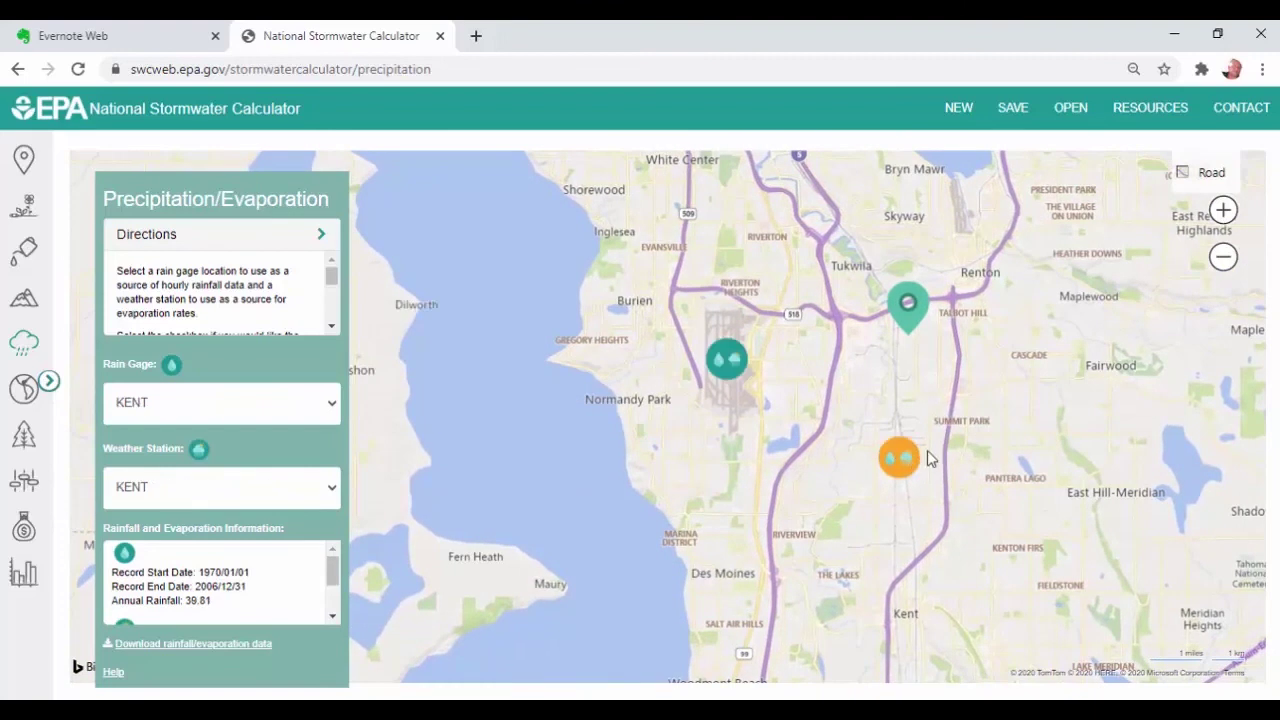
click(728, 365)
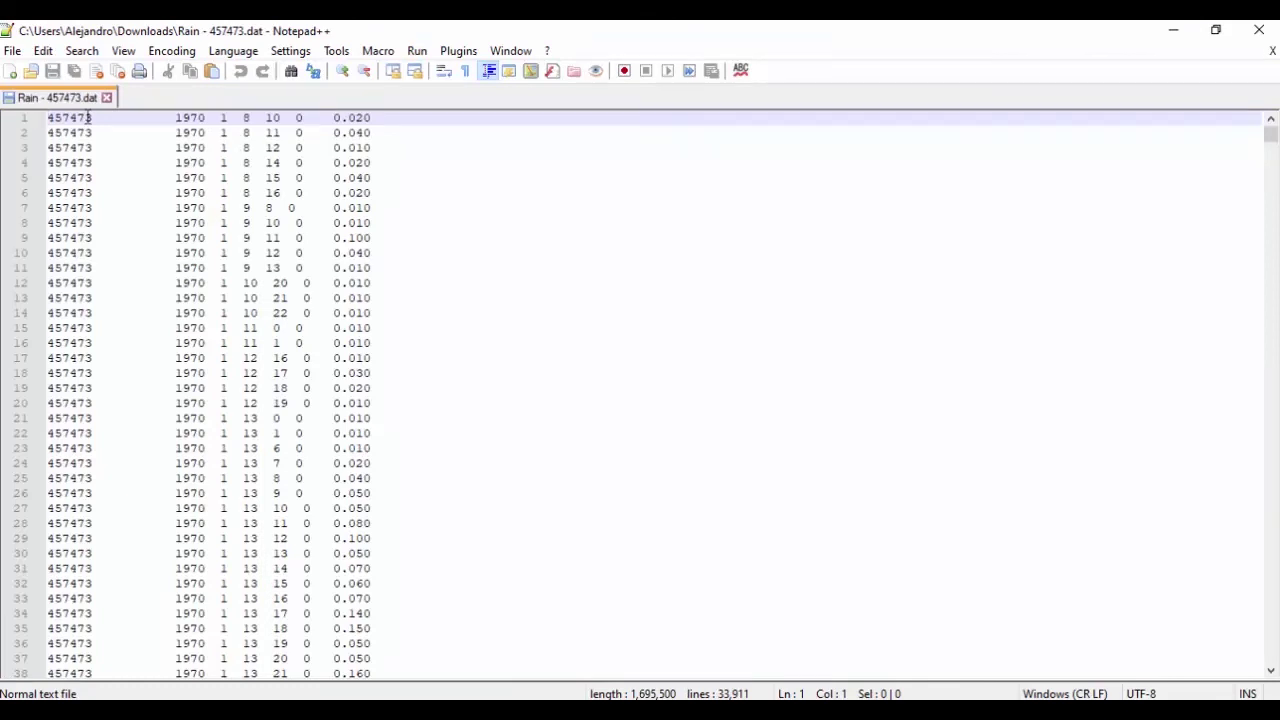
- Examine the year, month, day, hour and minute columns in the first record of Rain - 457473.dat in Notepad++
double_click(200, 117)
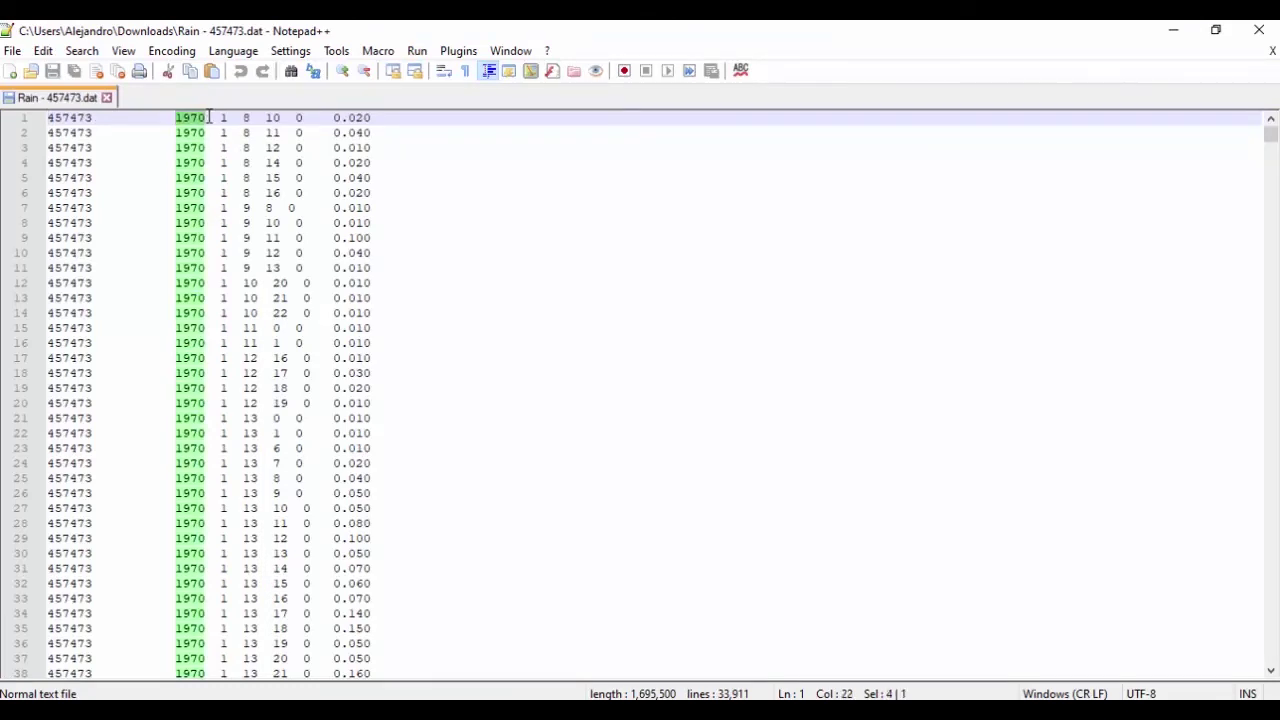
key(Home)
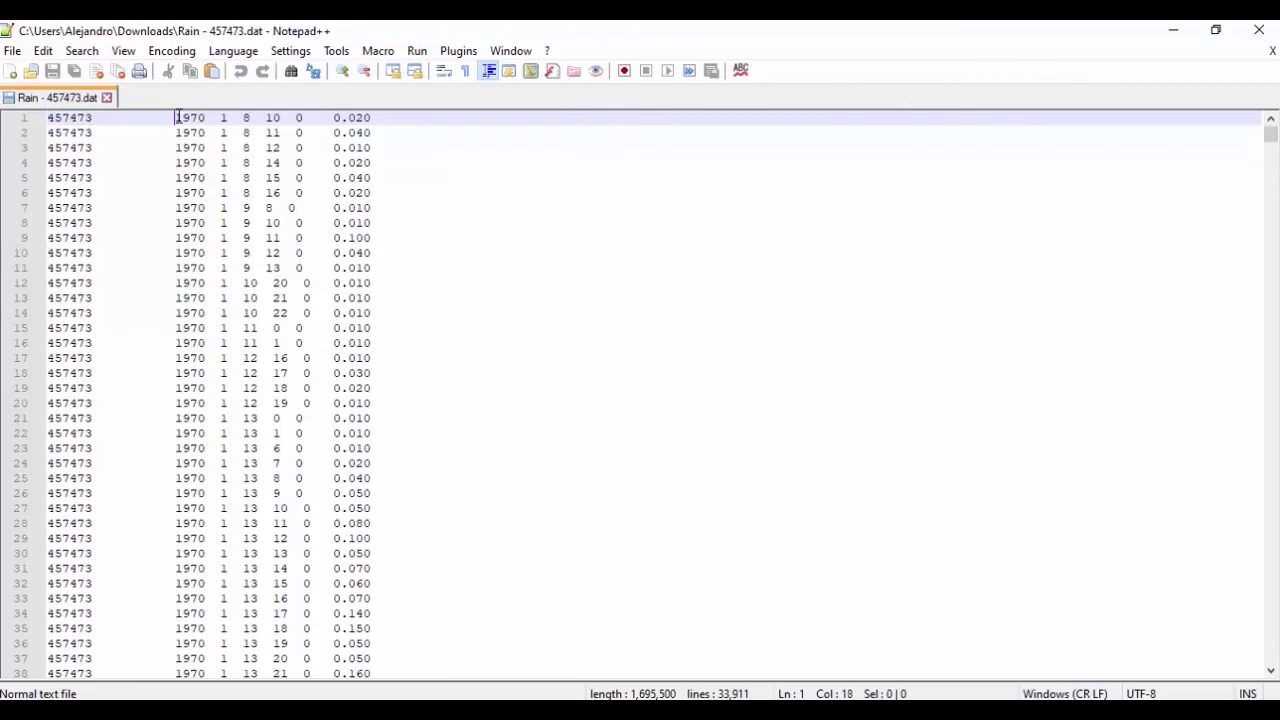
drag(179, 117, 207, 117)
click(222, 117)
drag(266, 118, 297, 118)
- Check the hour values and rainfall depths in rows 2 to 10 for the time interval and skipped dry hours
click(272, 133)
click(273, 147)
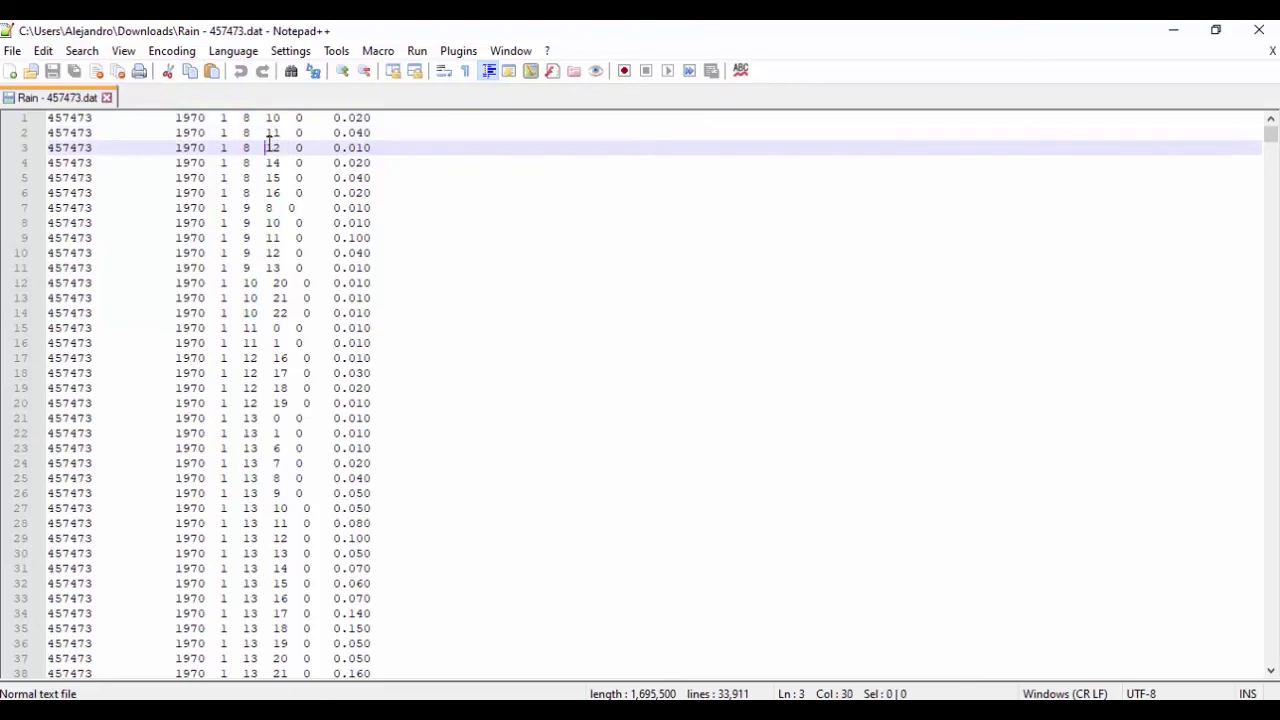
click(267, 162)
double_click(267, 162)
click(264, 177)
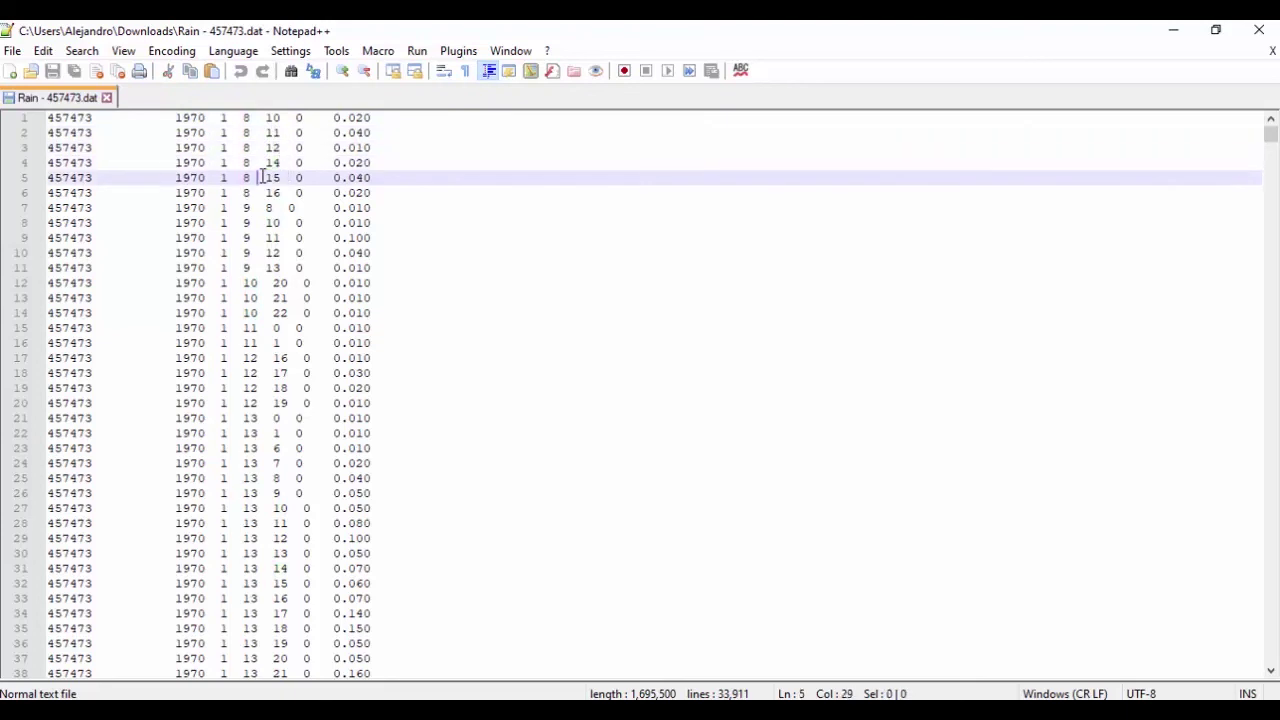
click(258, 192)
drag(259, 193, 378, 208)
click(280, 248)
click(312, 238)
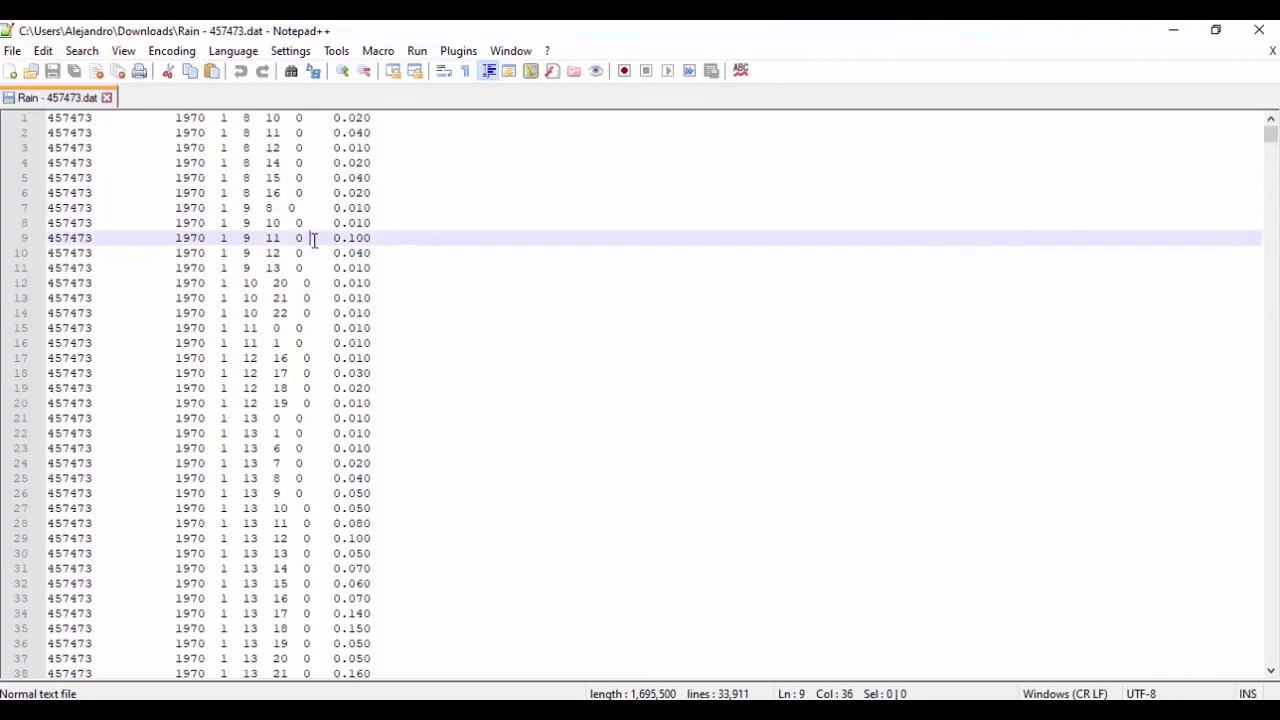
- Check the date and rainfall of the last record in Rain - 457473.dat and close Notepad++
drag(1270, 134, 1270, 655)
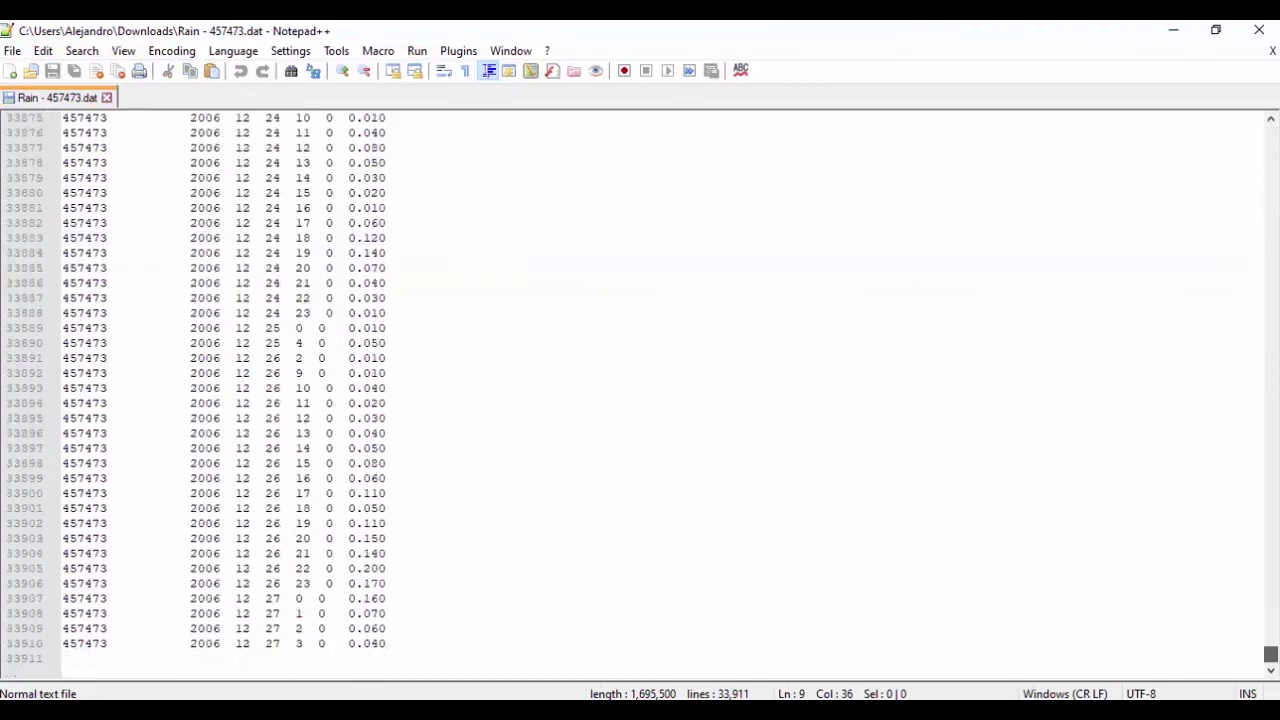
drag(186, 645, 422, 649)
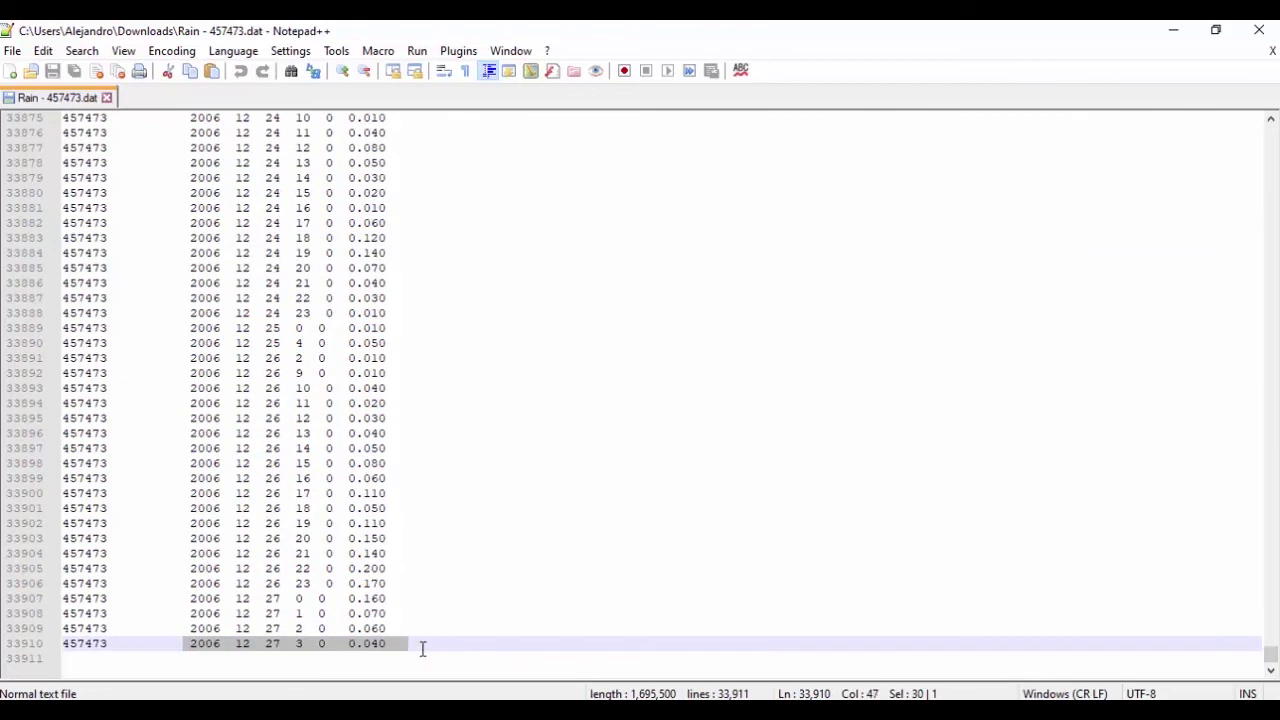
click(1259, 30)
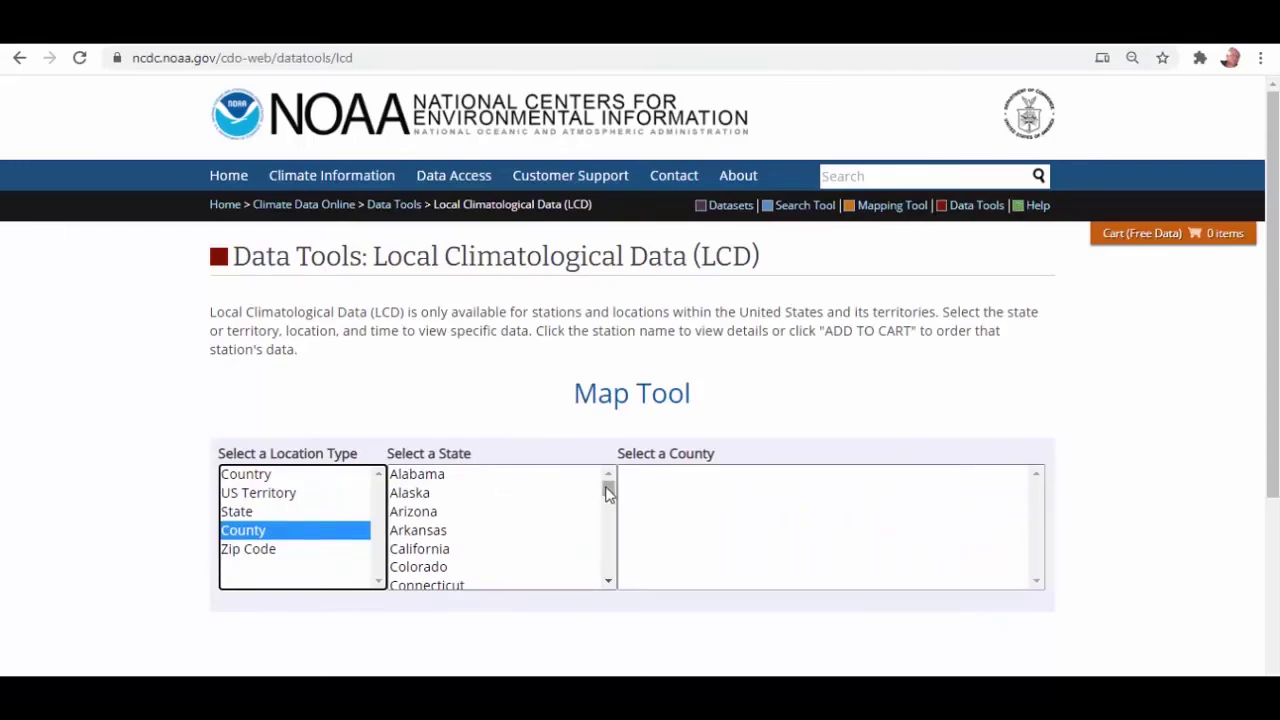
- Select Washington and King County, WA as the location in NOAA's Local Climatological Data tool
drag(609, 489, 607, 580)
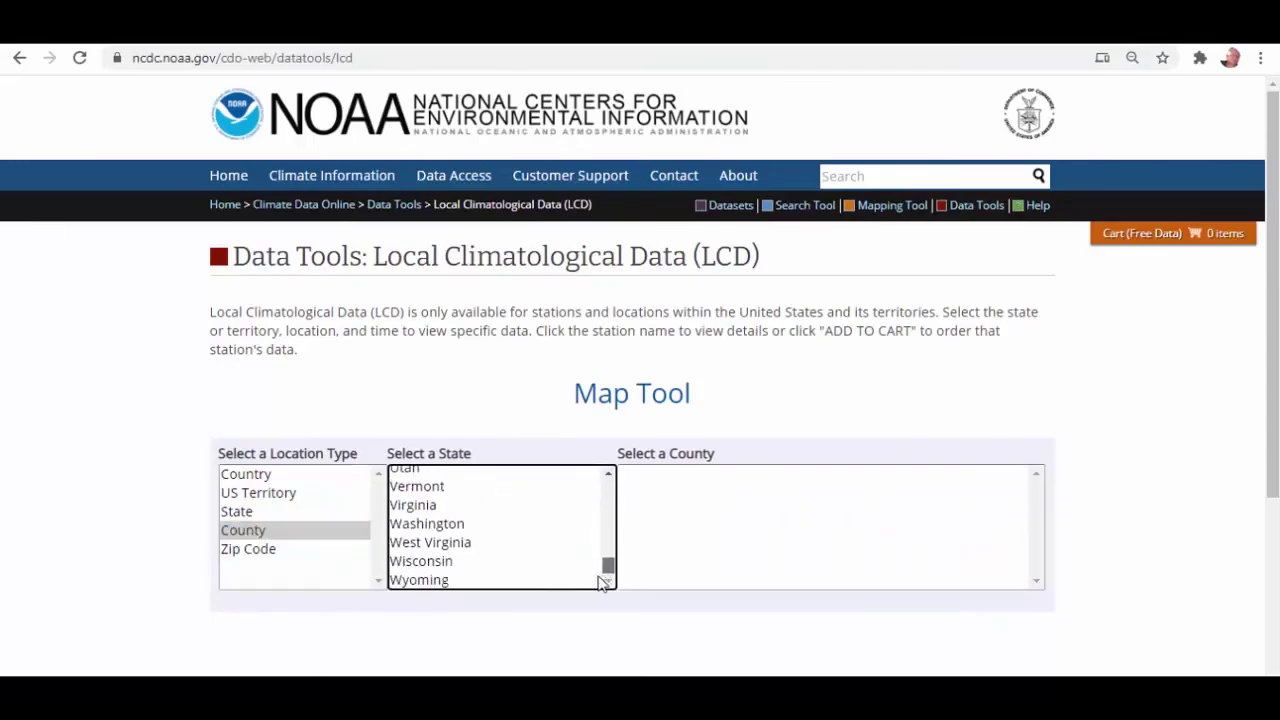
click(459, 527)
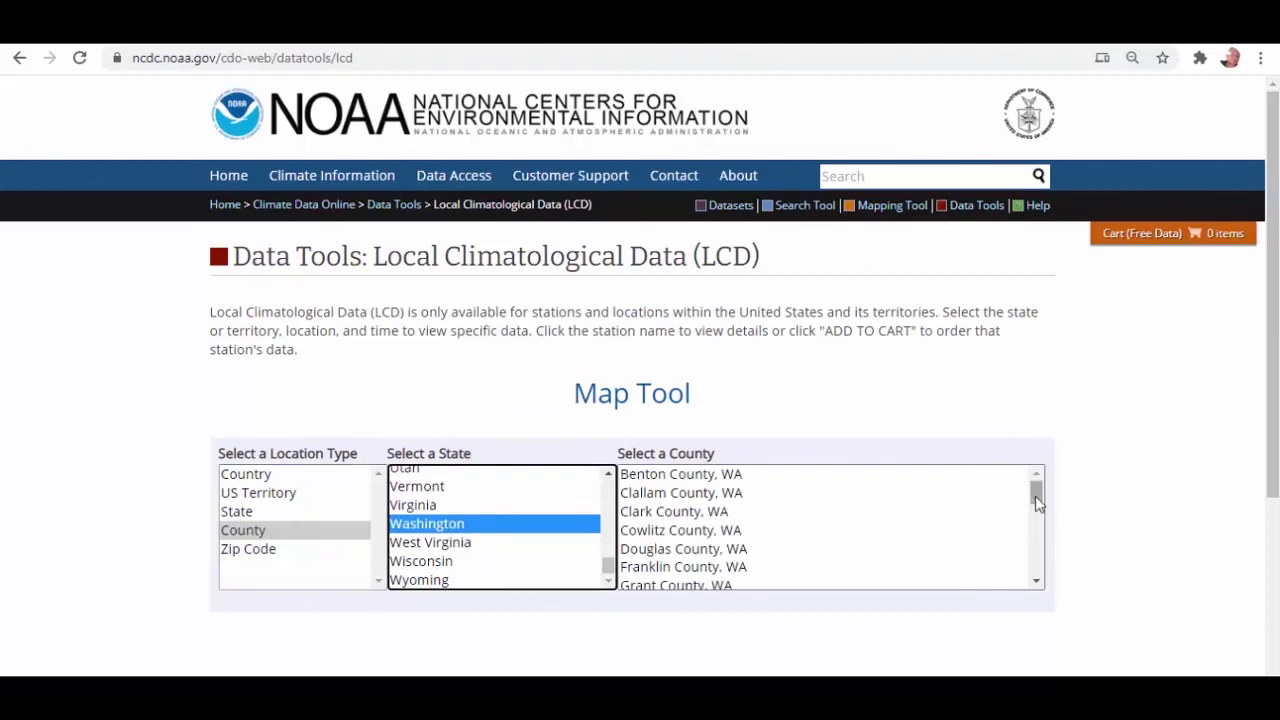
mouse_move(1036, 491)
mouse_down()
mouse_move(1036, 560)
mouse_move(1036, 514)
mouse_up()
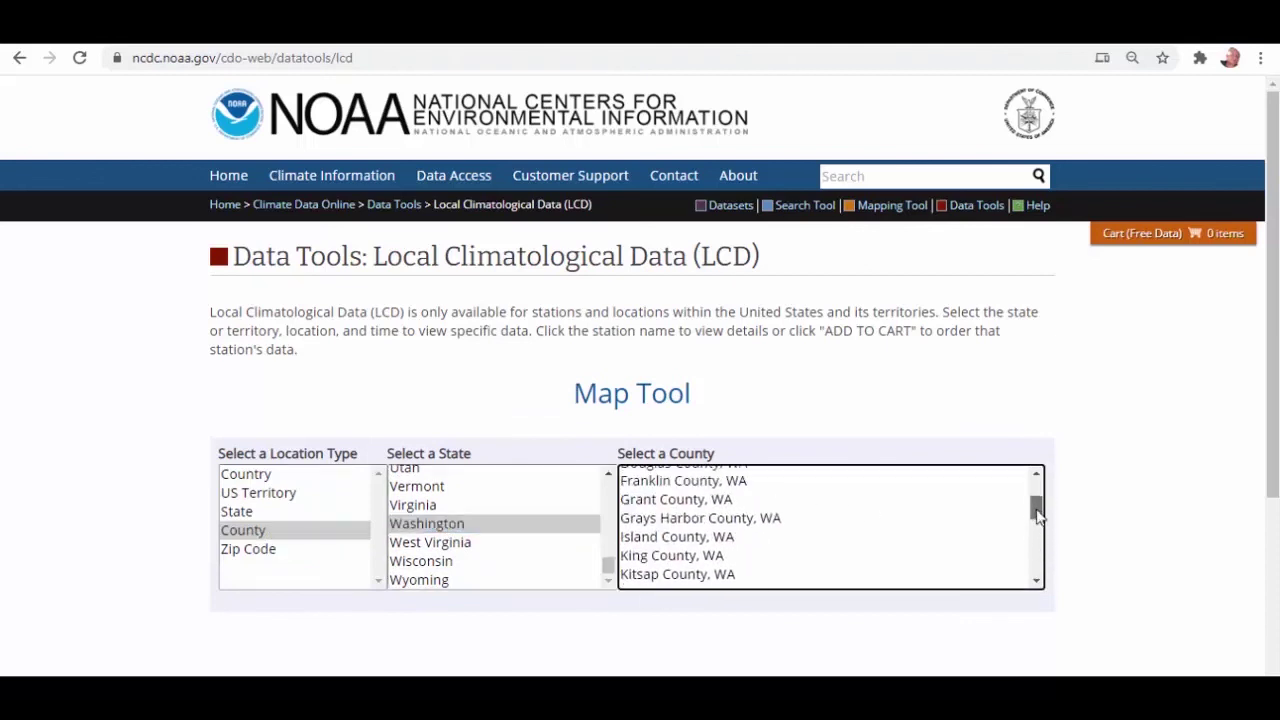
click(678, 558)
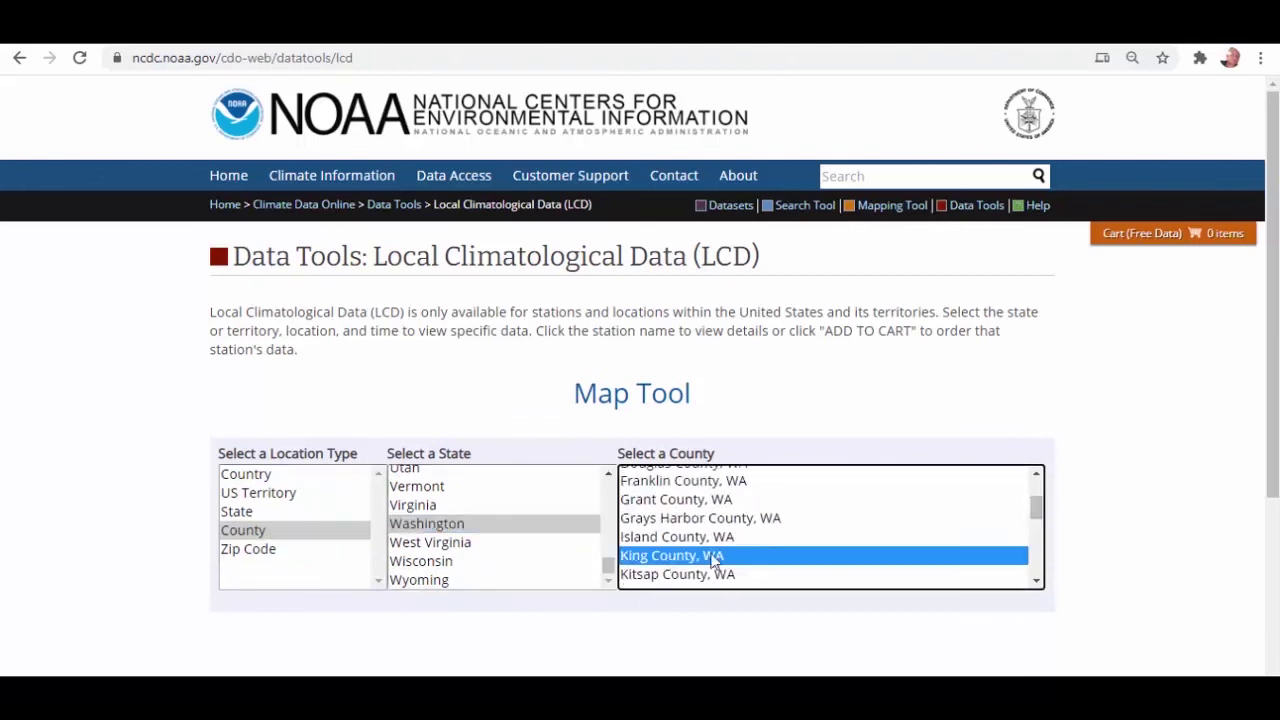
- Check the end date of the Seattle Boeing Field station's period of record and inspect its location on the map
drag(376, 491, 440, 494)
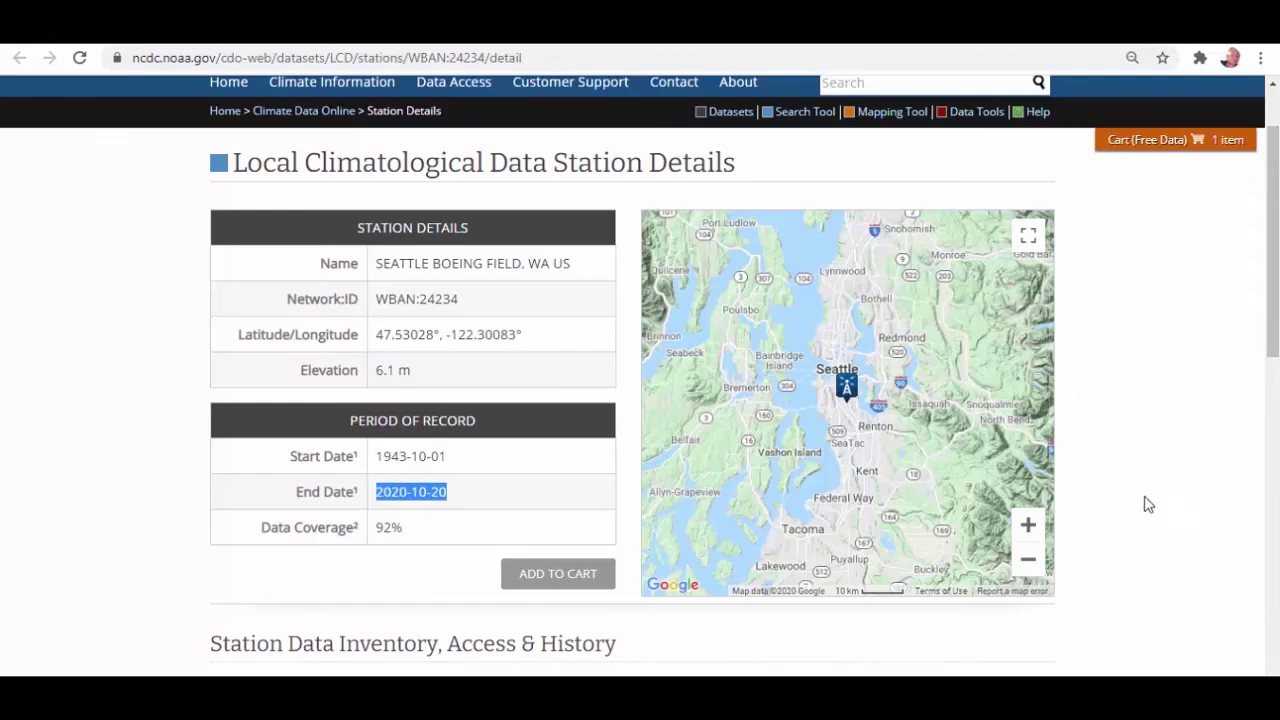
click(1028, 527)
click(1028, 527)
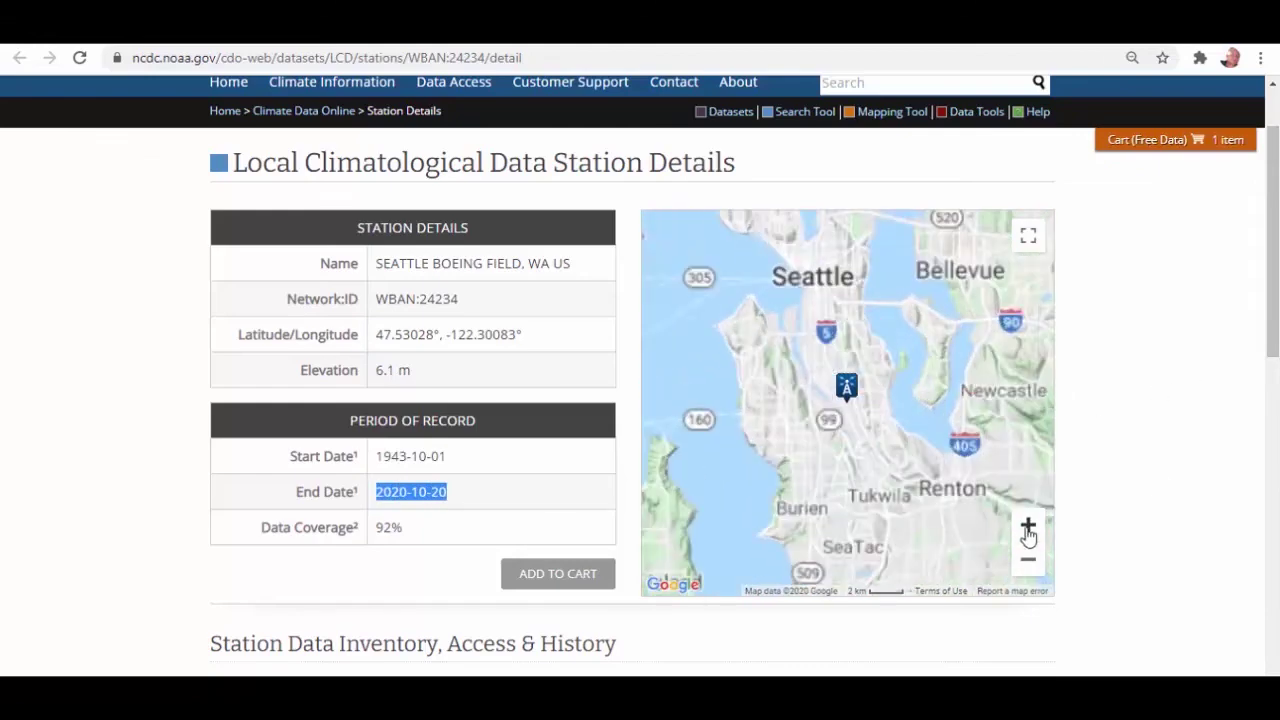
click(1028, 527)
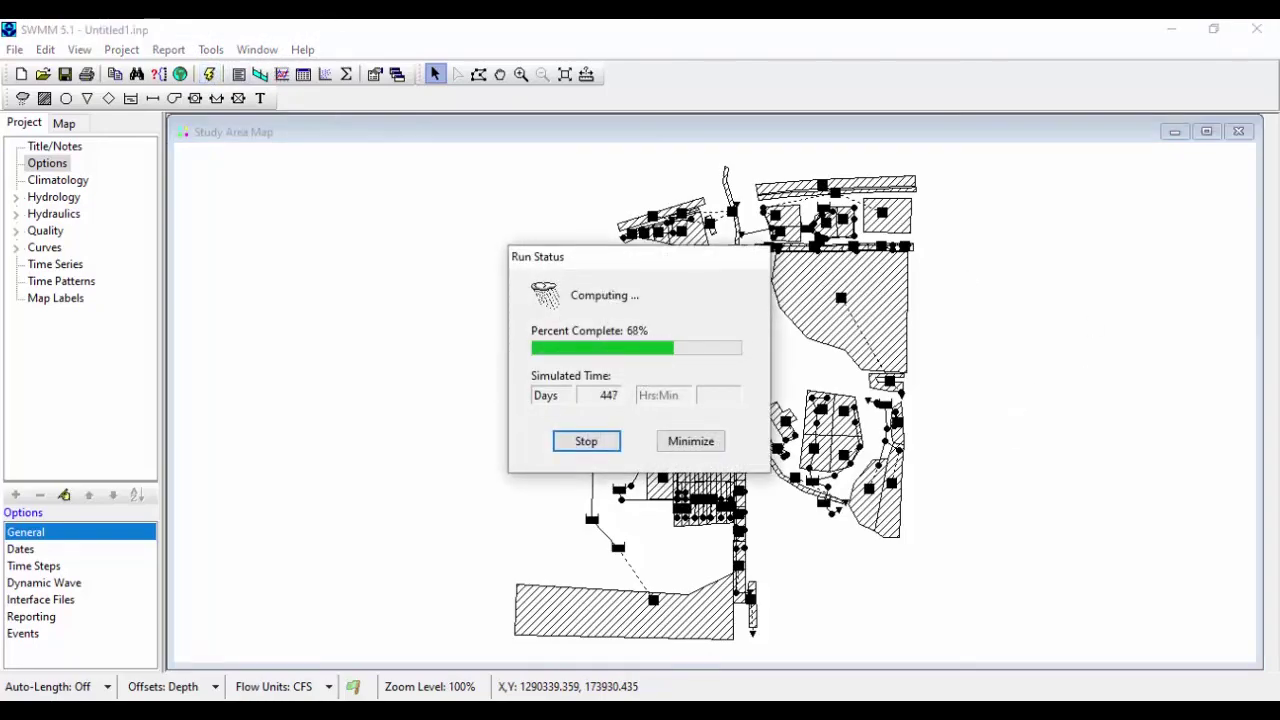
mouse_move(712, 710)
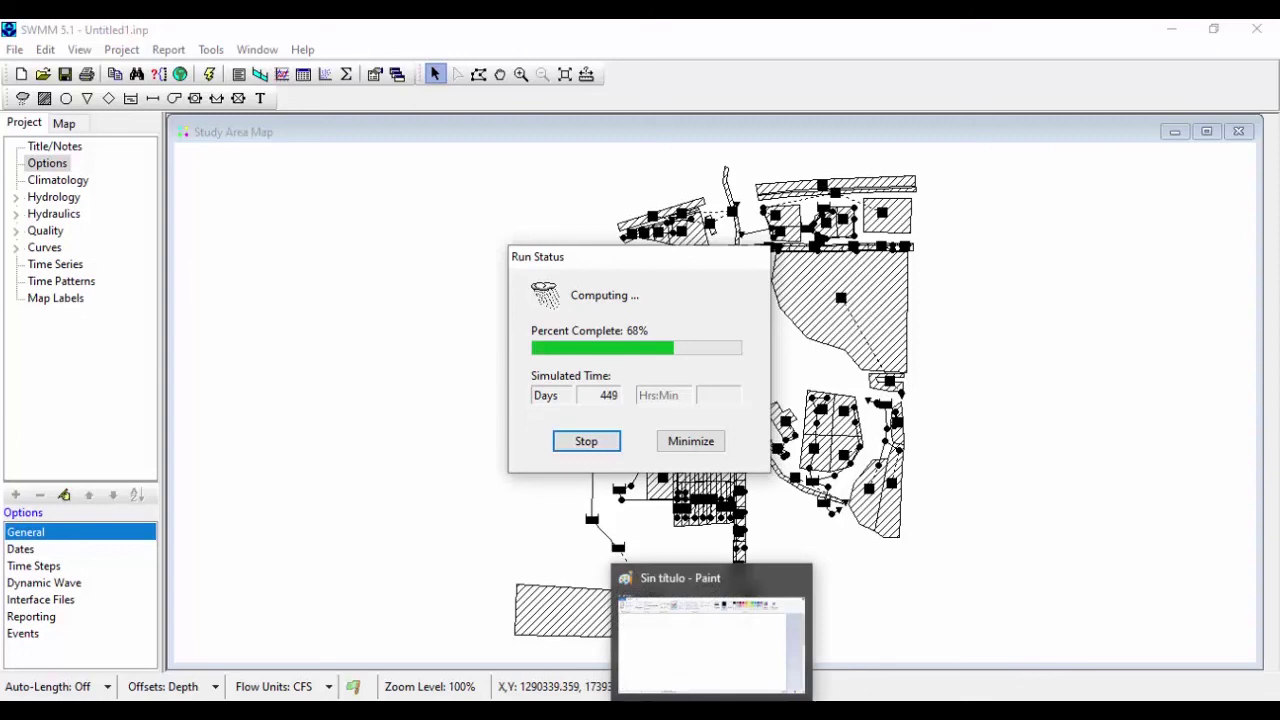
click(758, 710)
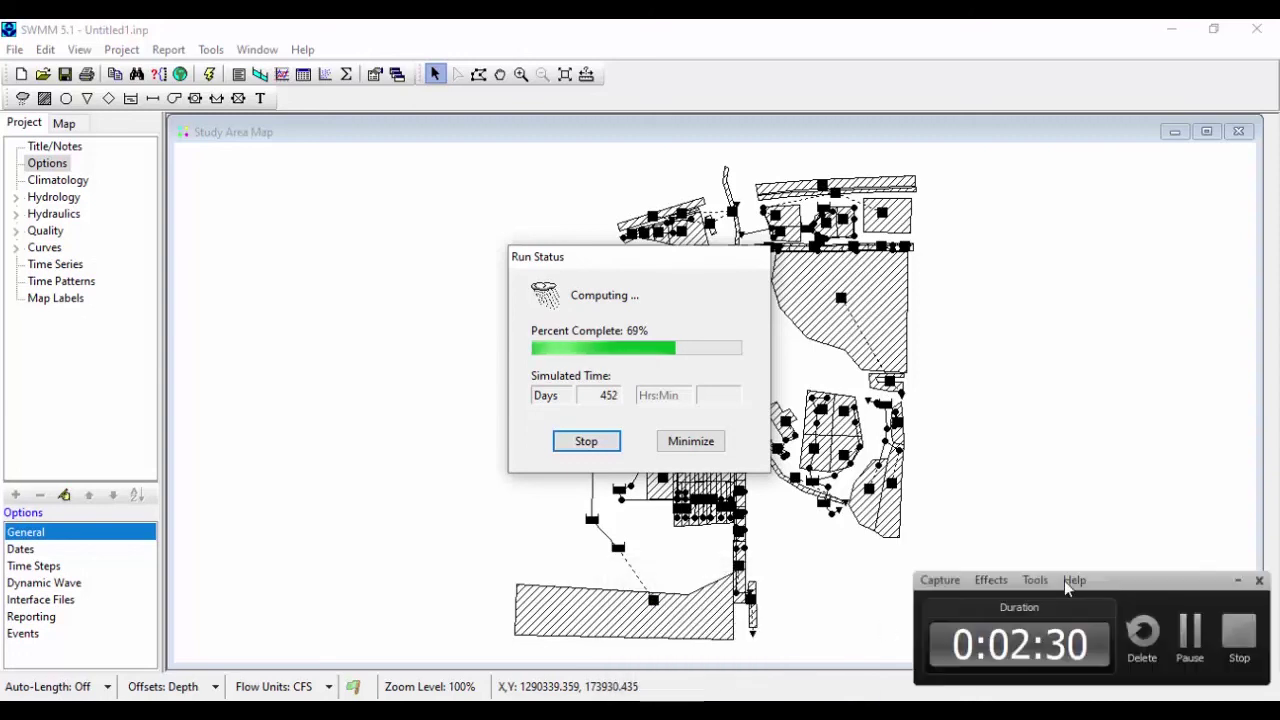